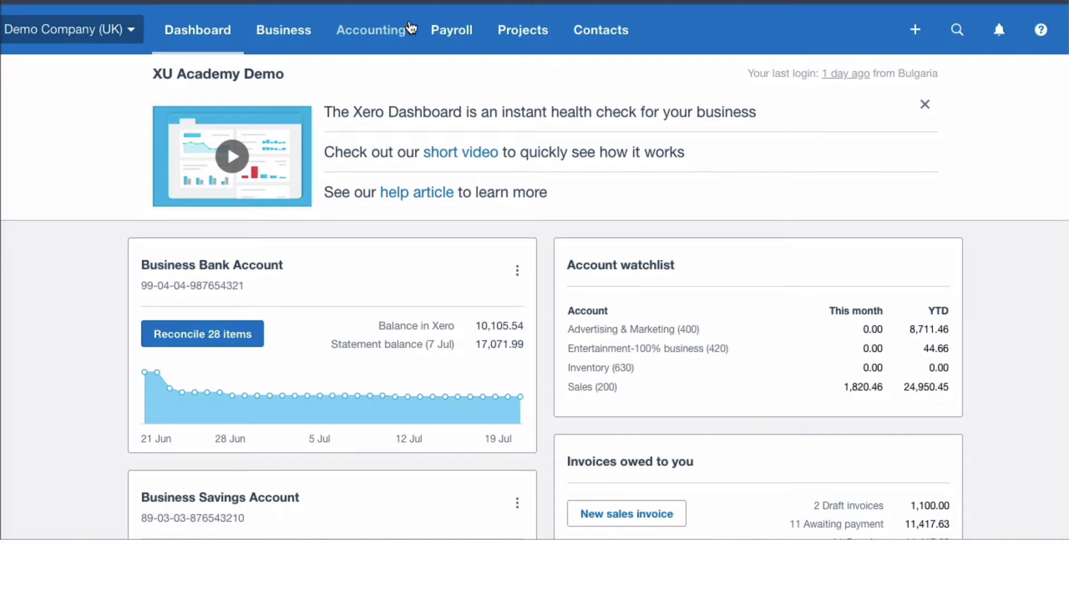
# Open the Tax rates list under Accounting > Advanced and scroll through the existing VAT rates
pyautogui.click(380, 37)
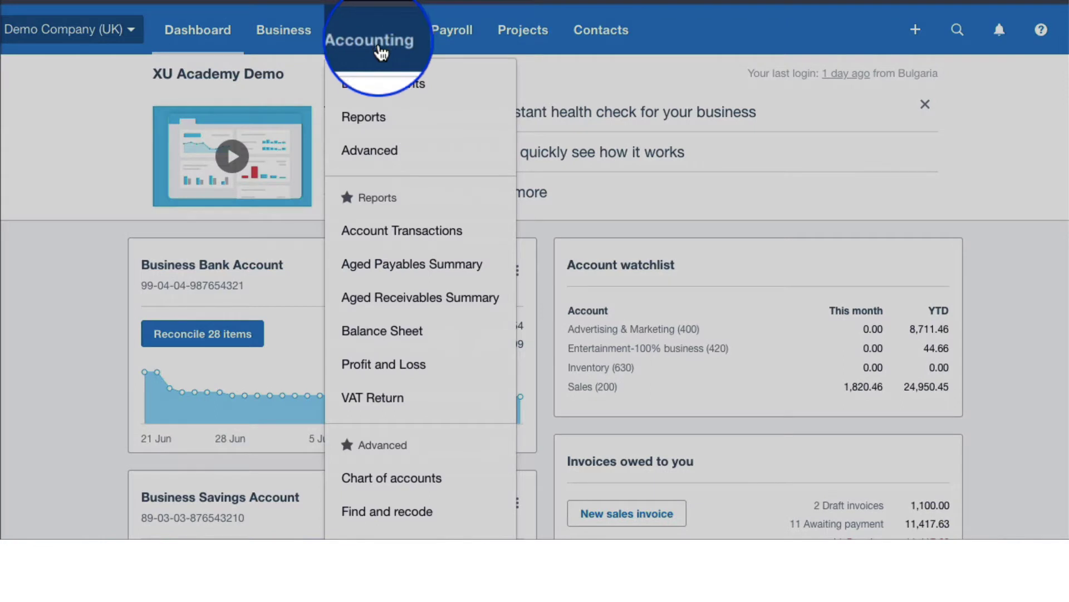
pyautogui.click(377, 160)
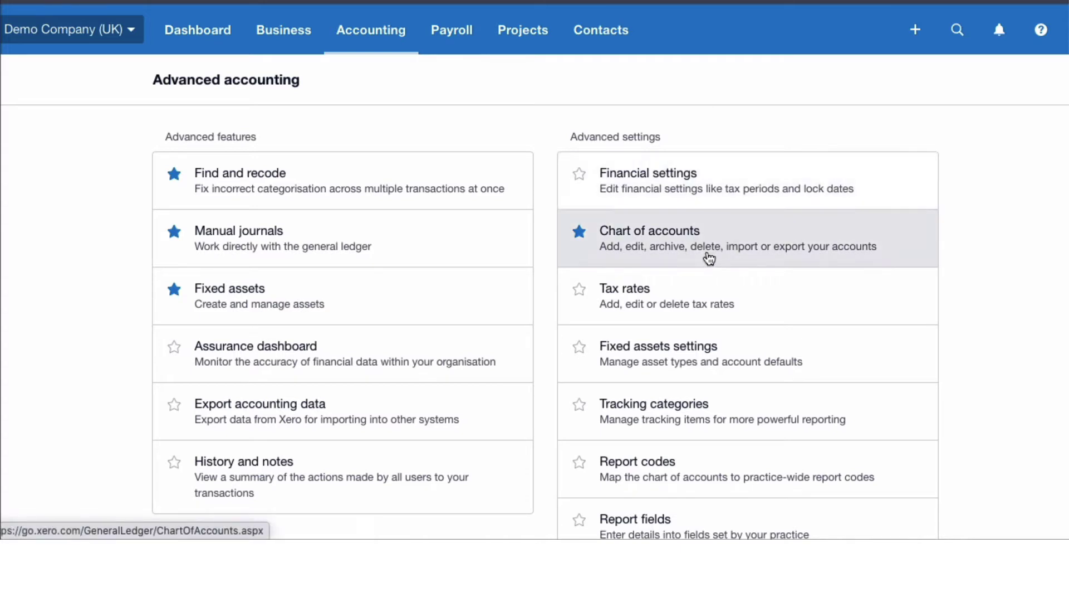
pyautogui.click(631, 292)
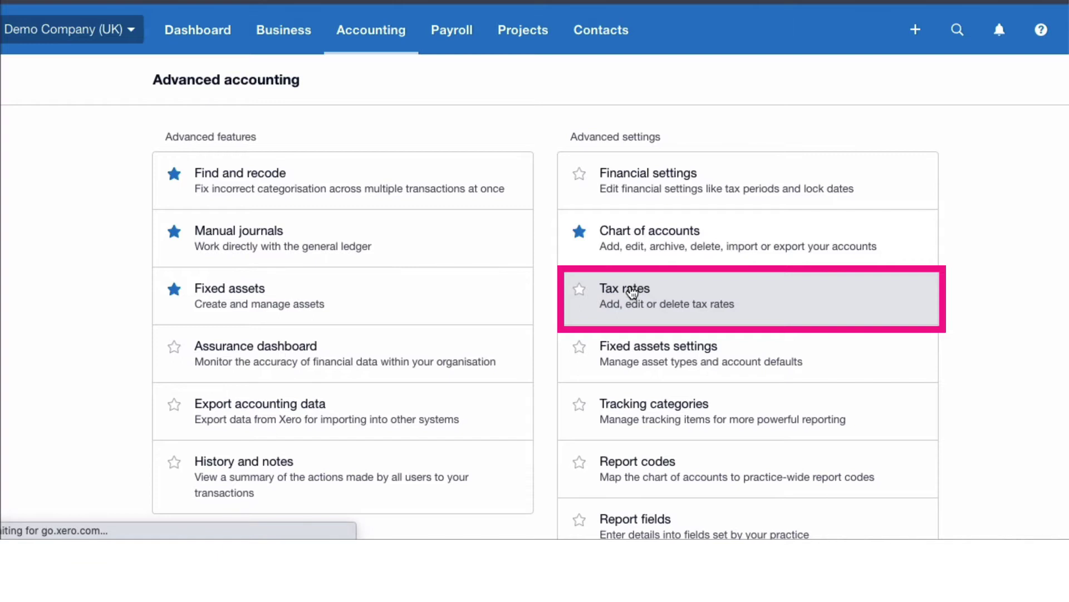
pyautogui.scroll(-1, 628, 287)
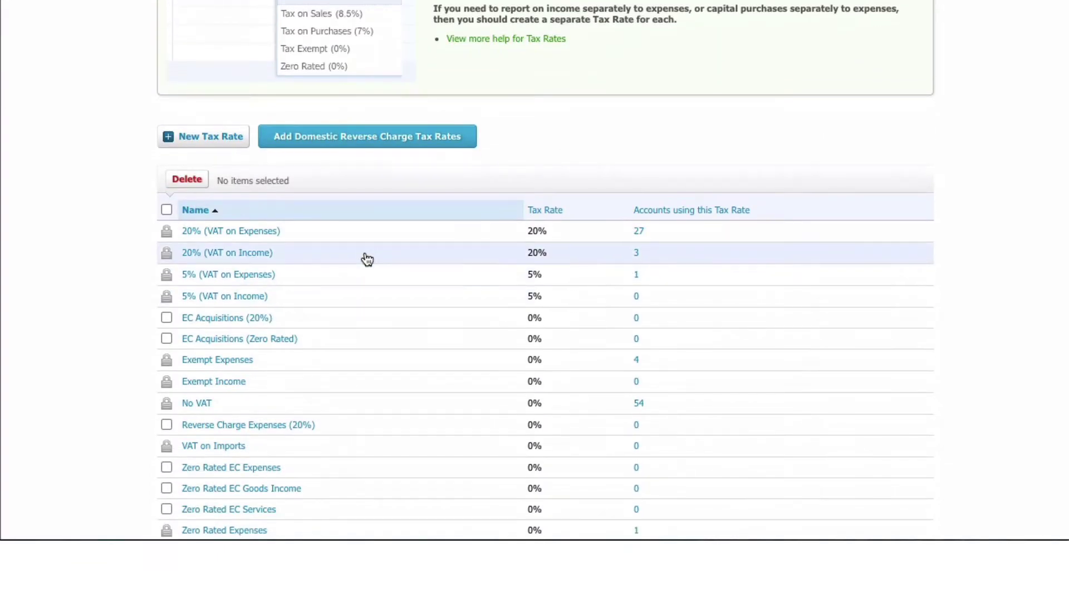
pyautogui.scroll(-2, 367, 259)
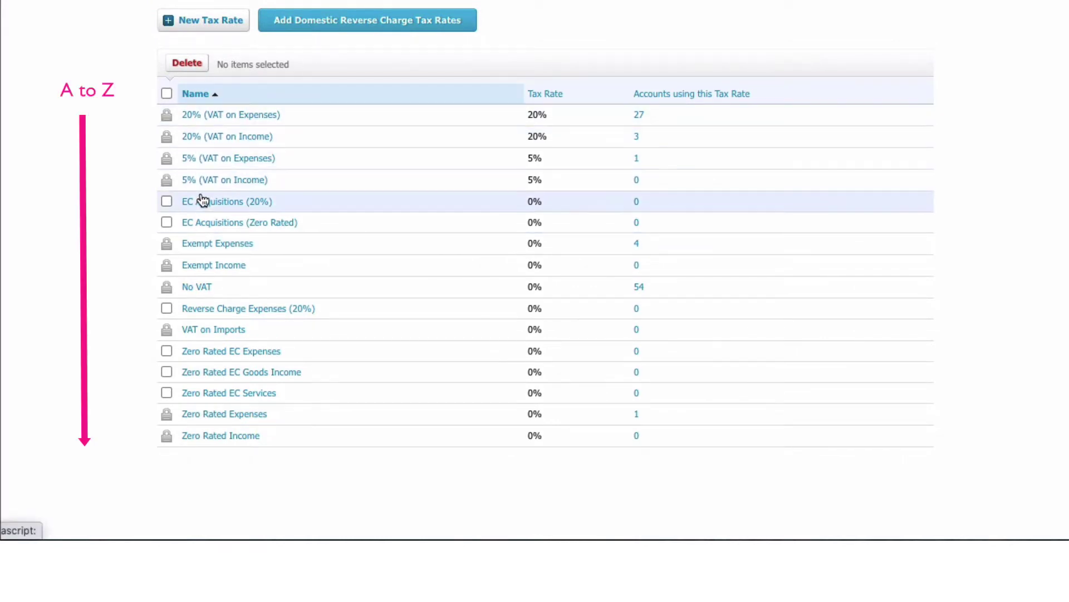
pyautogui.scroll(2, 210, 167)
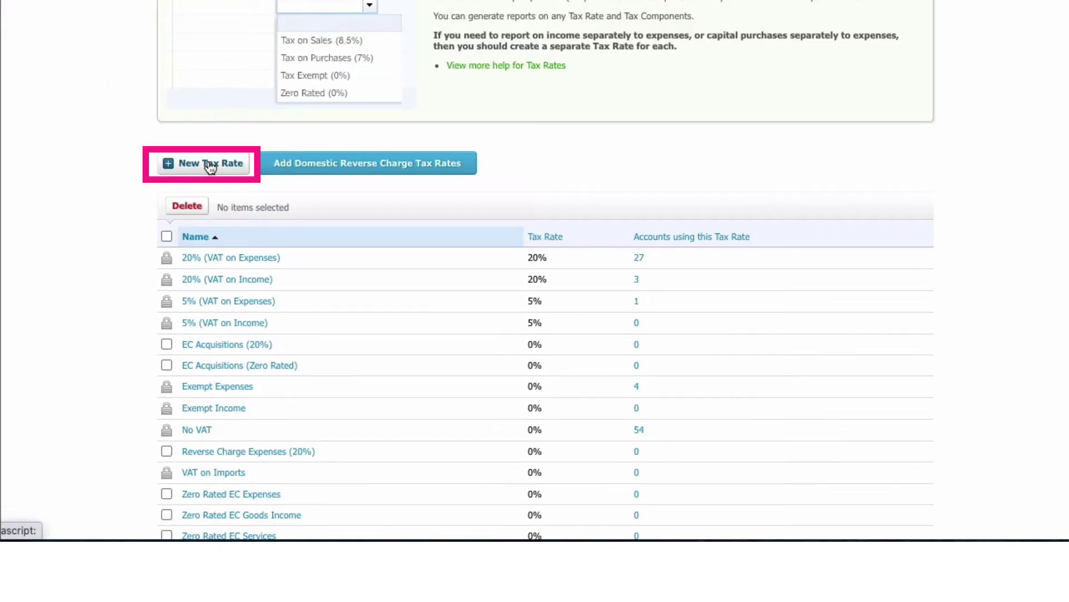
# Create and save a new tax rate 'Temp 5% on Income' with a 5% VAT component
pyautogui.click(210, 167)
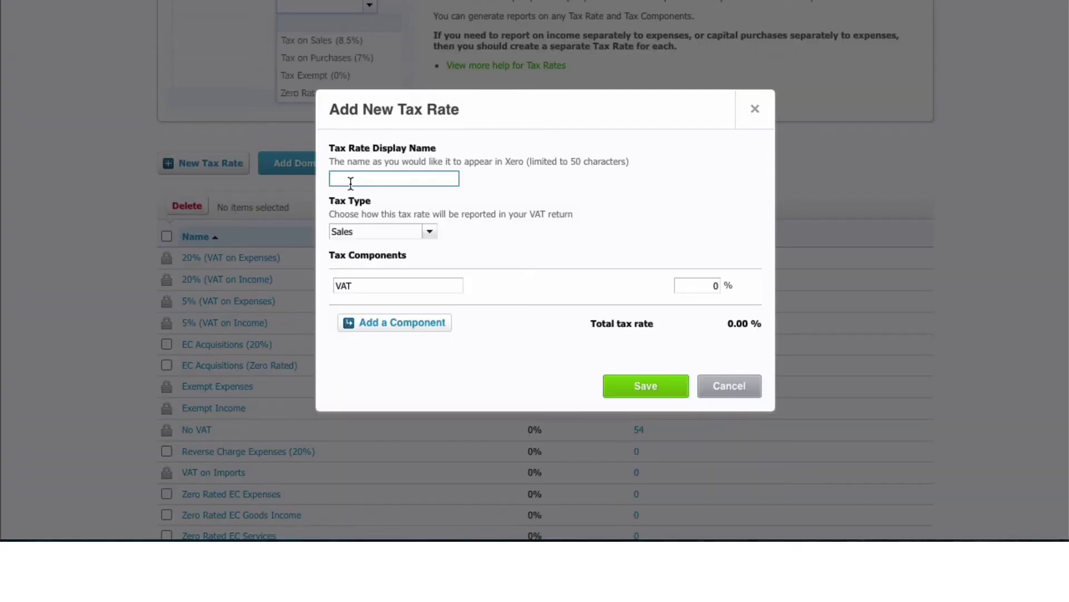
pyautogui.write('Temp 5% on Sales')
pyautogui.click(716, 283)
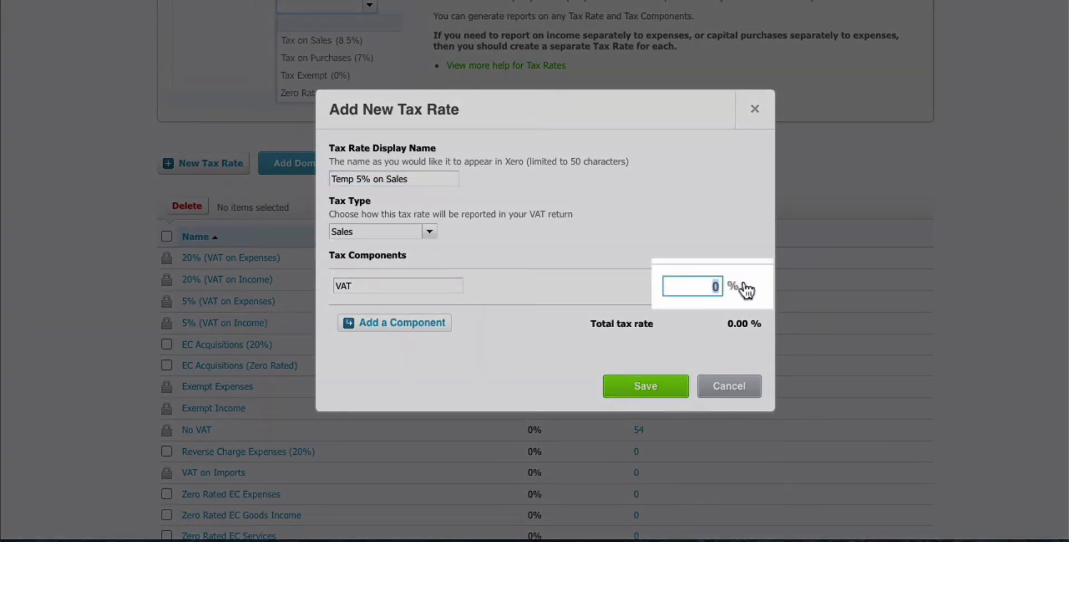
pyautogui.write('5')
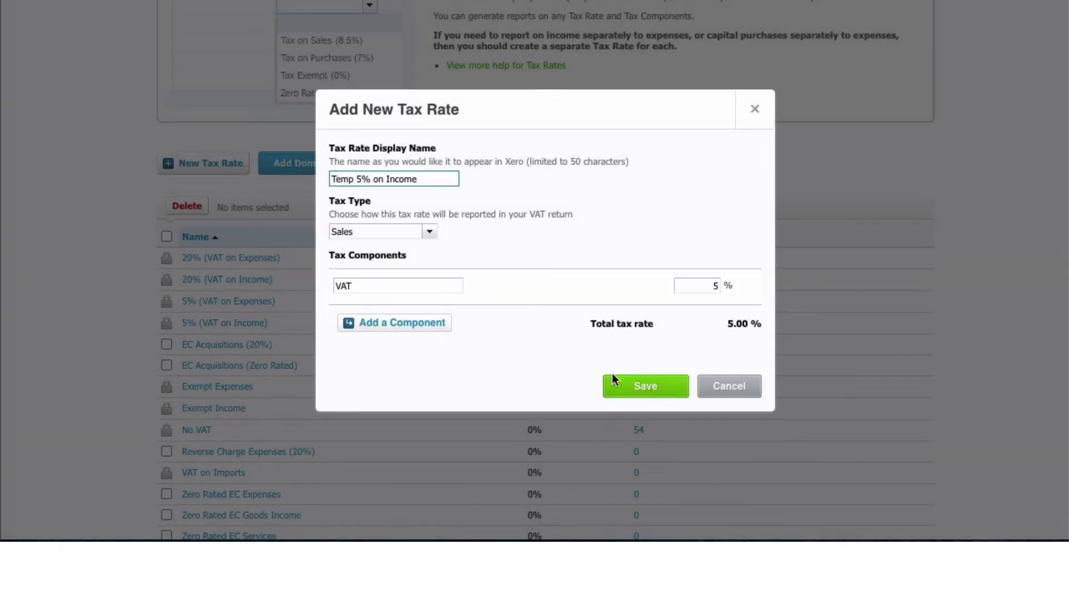
pyautogui.click(649, 388)
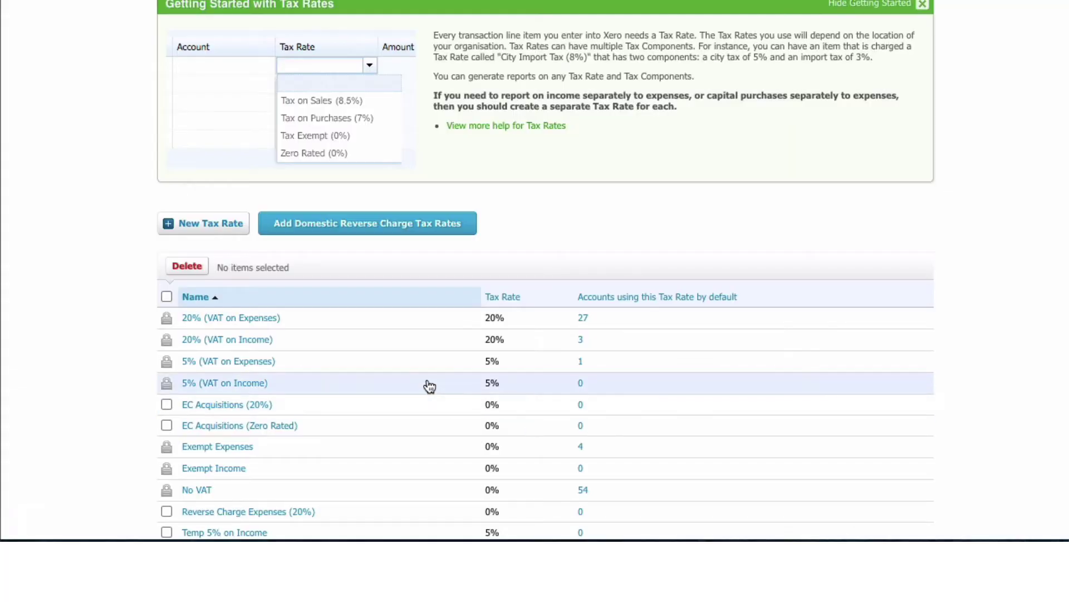
pyautogui.scroll(-4, 427, 384)
pyautogui.scroll(-1, 430, 386)
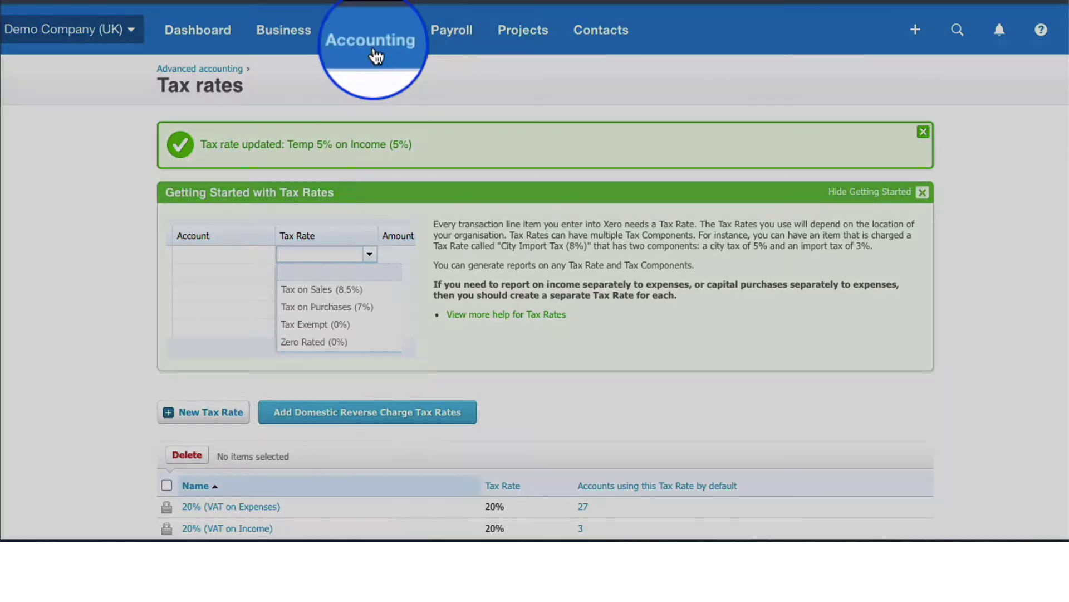
# In the chart of accounts, check the Sales account's tax options, then close it unchanged
pyautogui.click(370, 29)
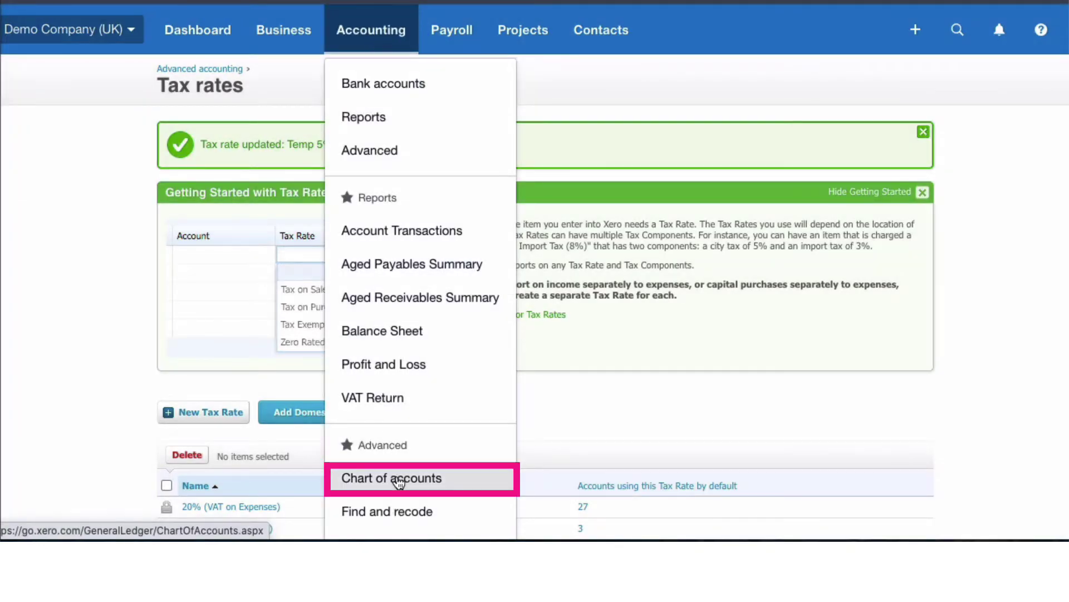
pyautogui.click(398, 479)
pyautogui.scroll(-2, 397, 476)
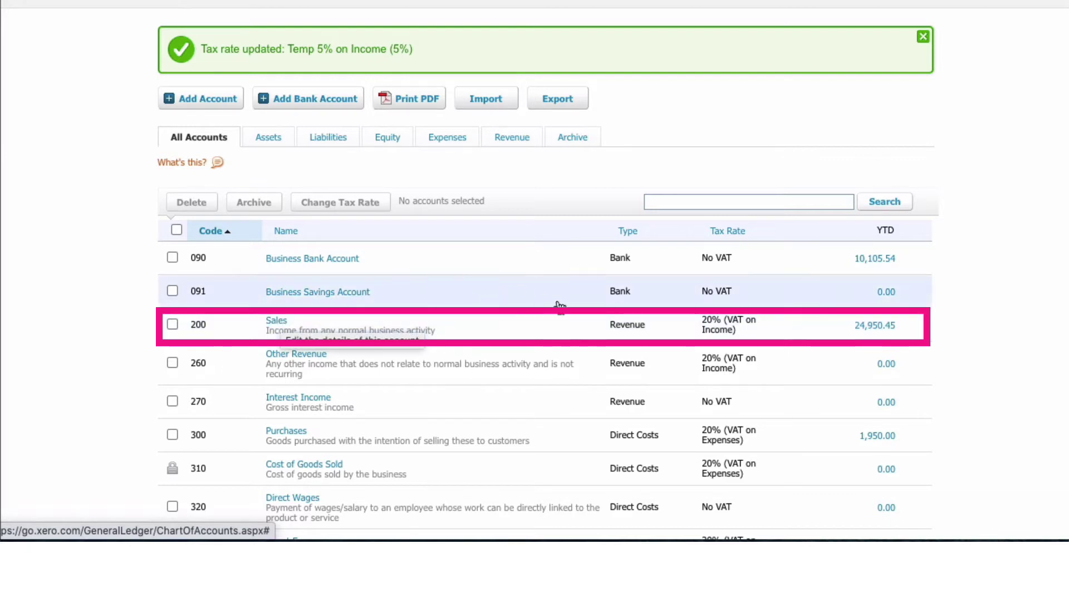
pyautogui.click(277, 323)
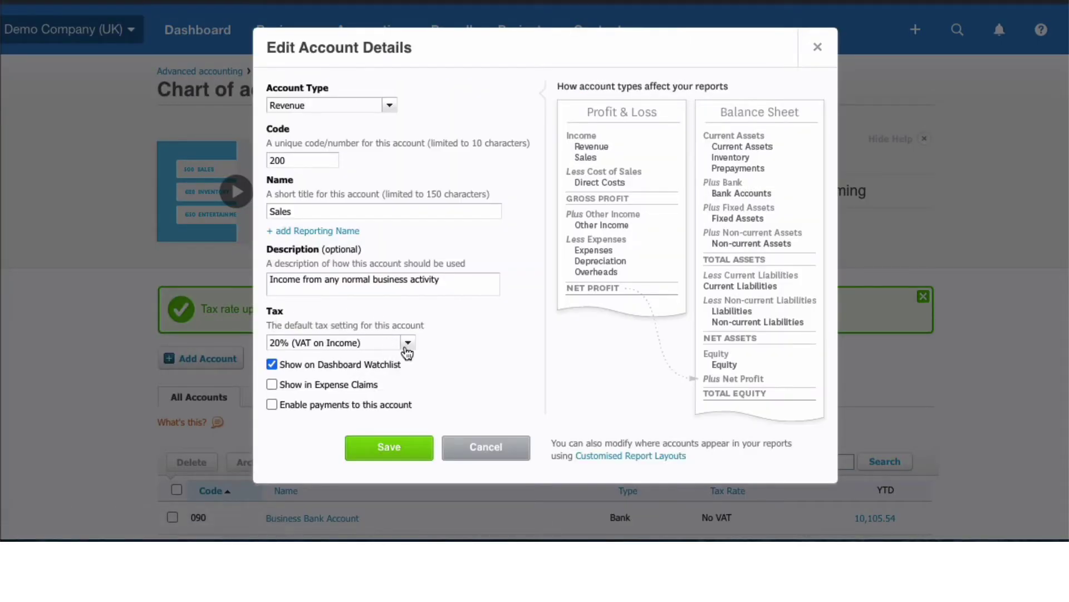
pyautogui.click(409, 344)
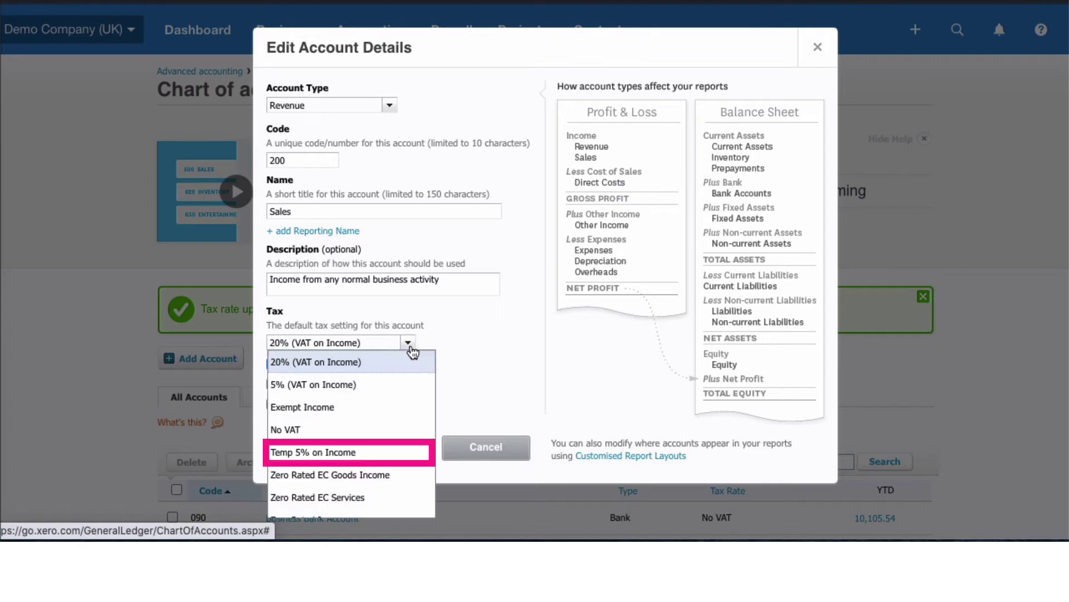
pyautogui.click(817, 47)
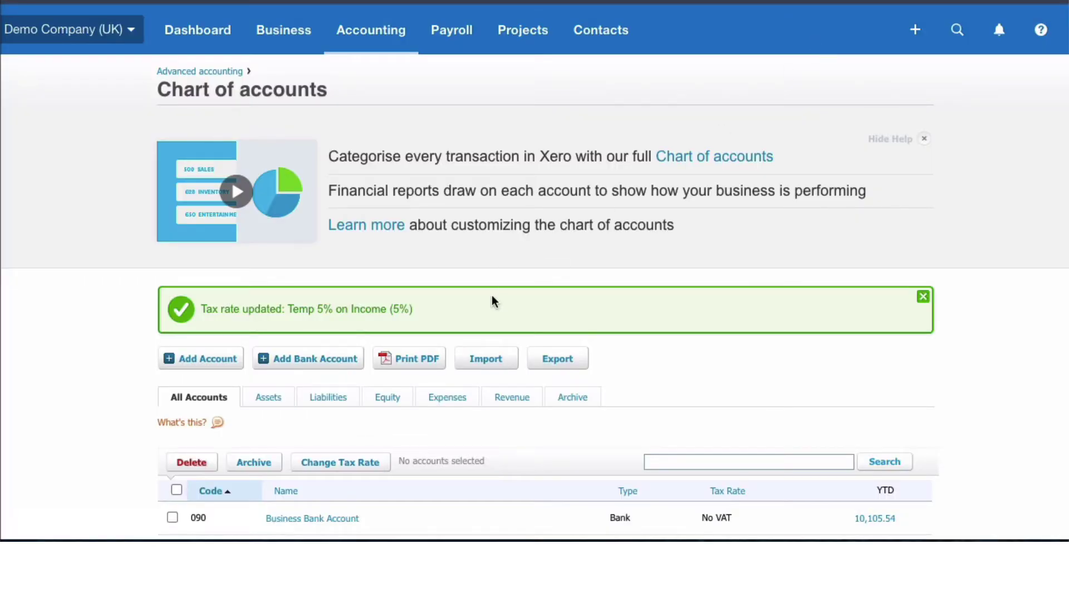
pyautogui.scroll(-5, 493, 297)
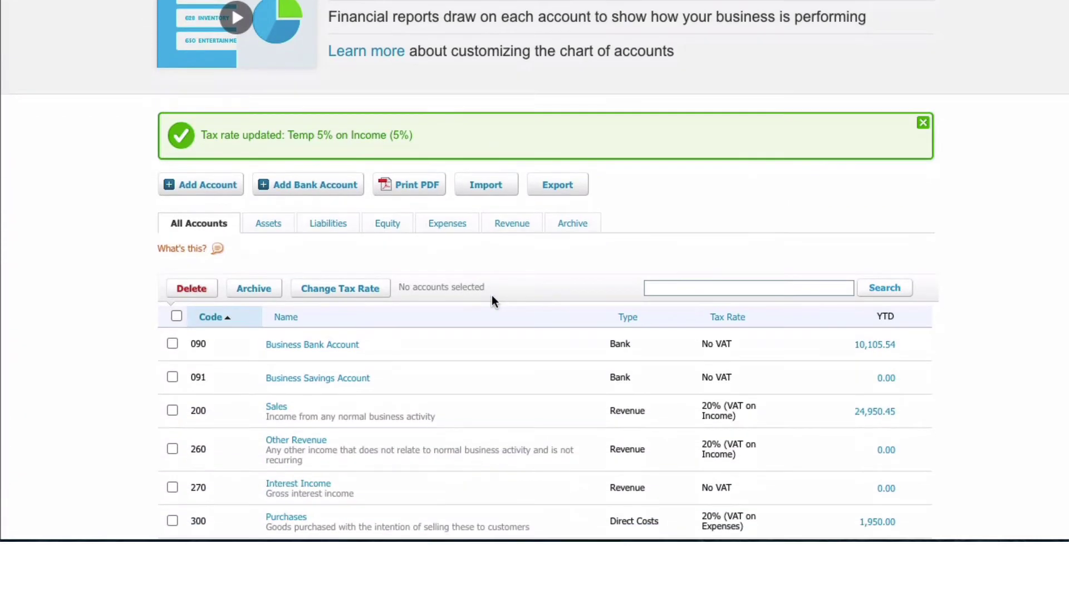
pyautogui.scroll(-3, 492, 295)
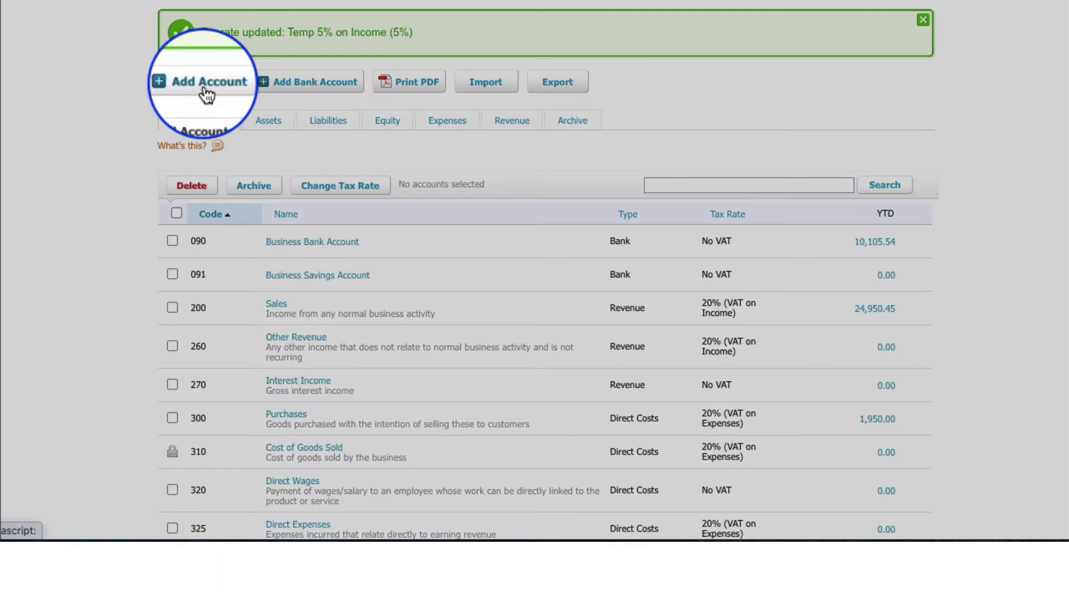
# Start a new Revenue account named 'Sales at Reduced VAT'
pyautogui.click(205, 87)
pyautogui.click(331, 100)
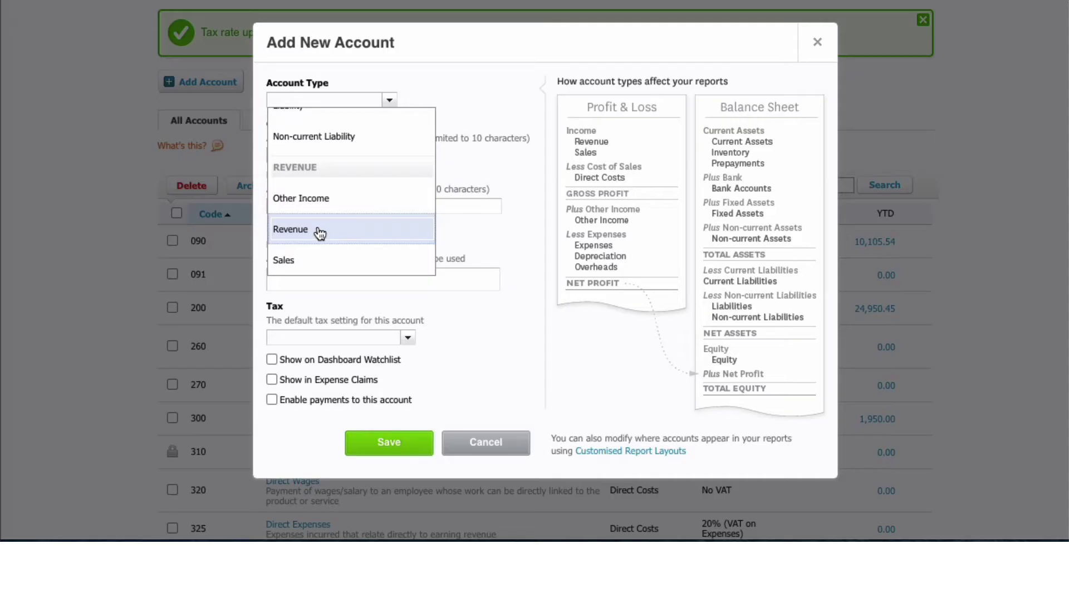
pyautogui.click(307, 229)
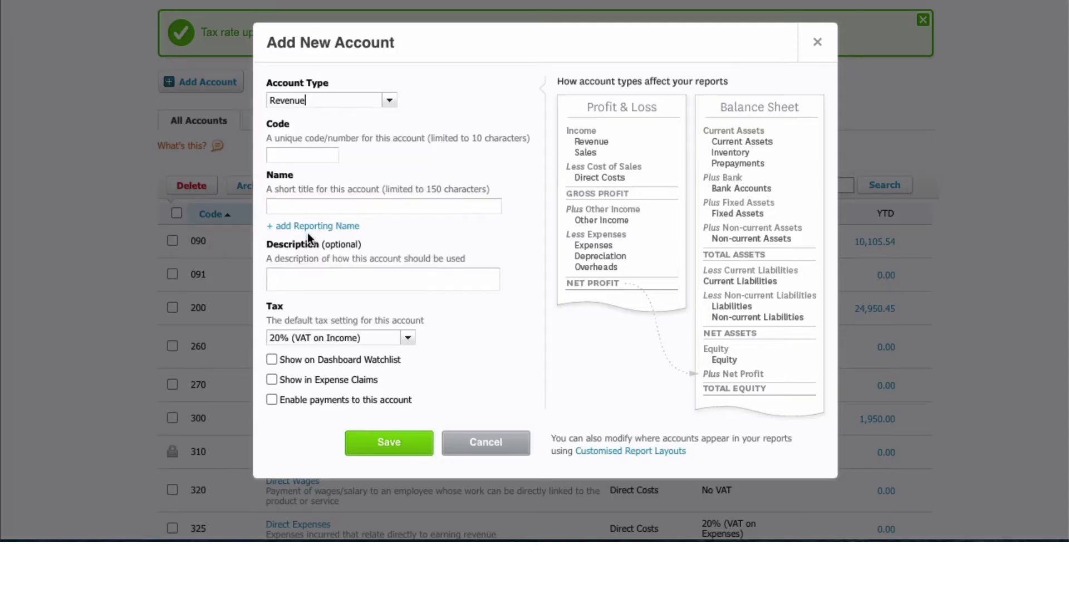
pyautogui.click(290, 206)
pyautogui.write('Sales at Reduced VAT')
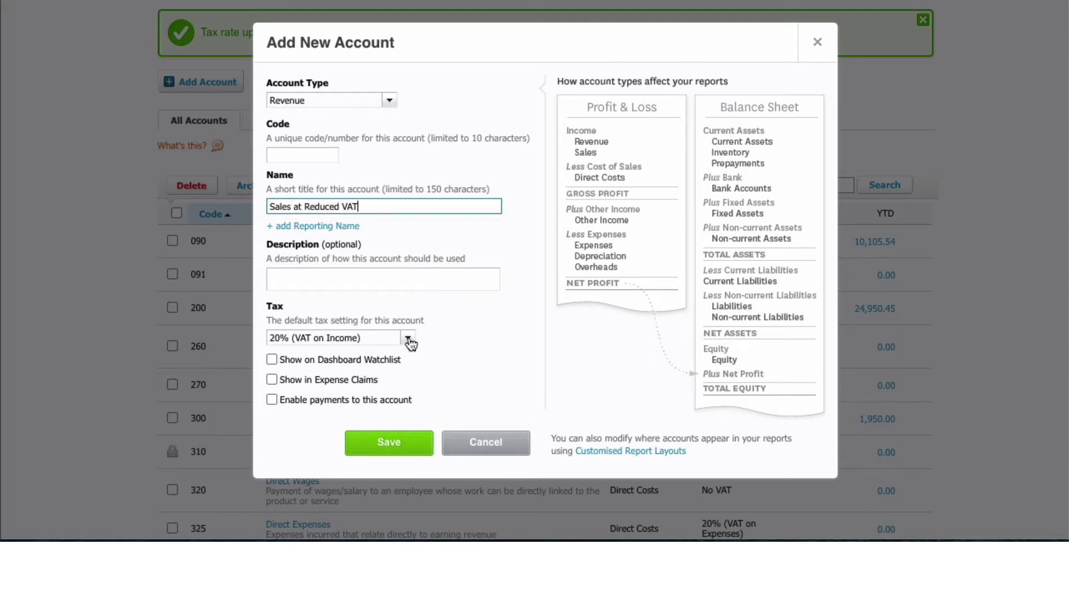
# Set its default tax to Temp 5% on Income, give it code 201, and save
pyautogui.click(409, 338)
pyautogui.scroll(-1, 382, 399)
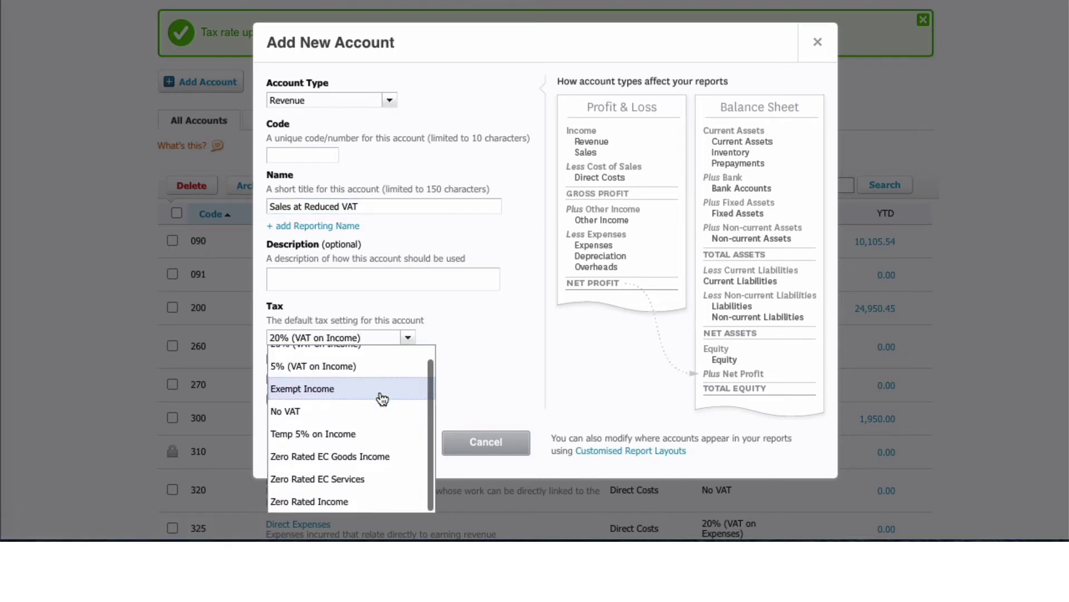
pyautogui.click(341, 439)
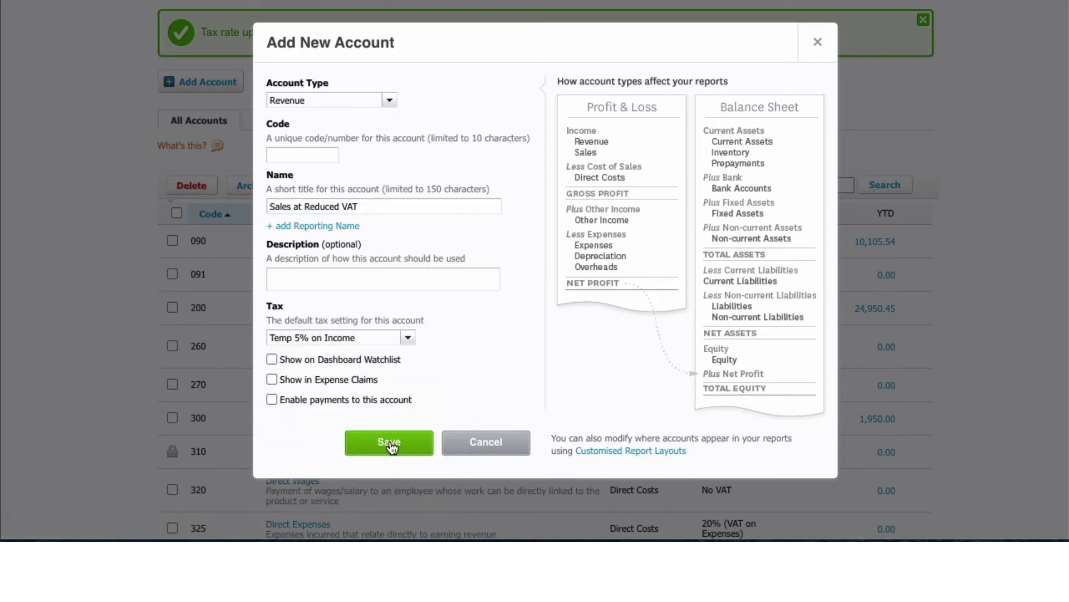
pyautogui.click(391, 446)
pyautogui.write('201')
pyautogui.press('Tab')
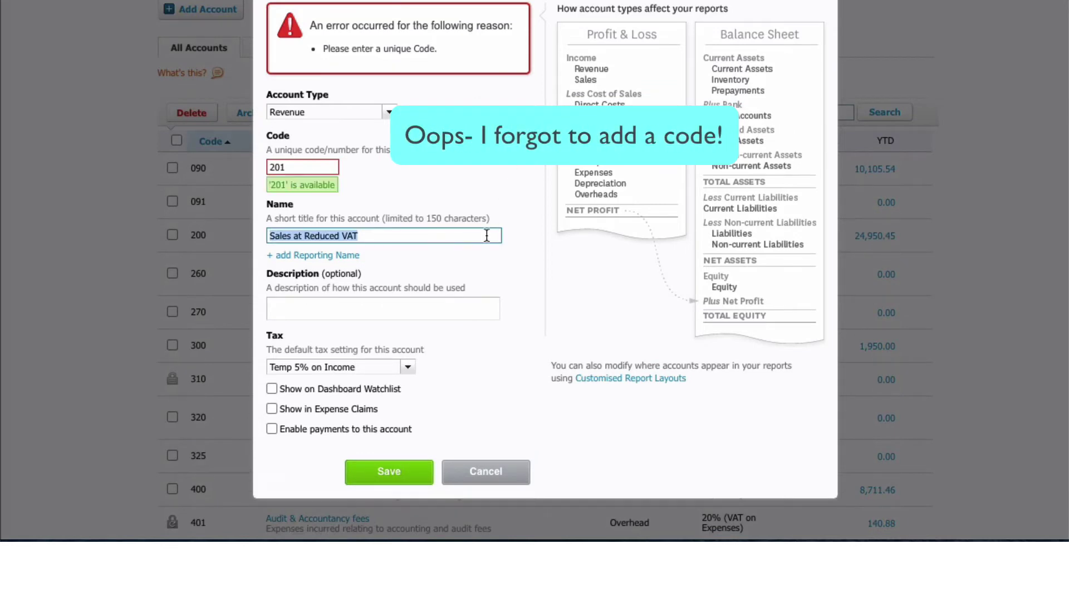
pyautogui.scroll(-1, 486, 234)
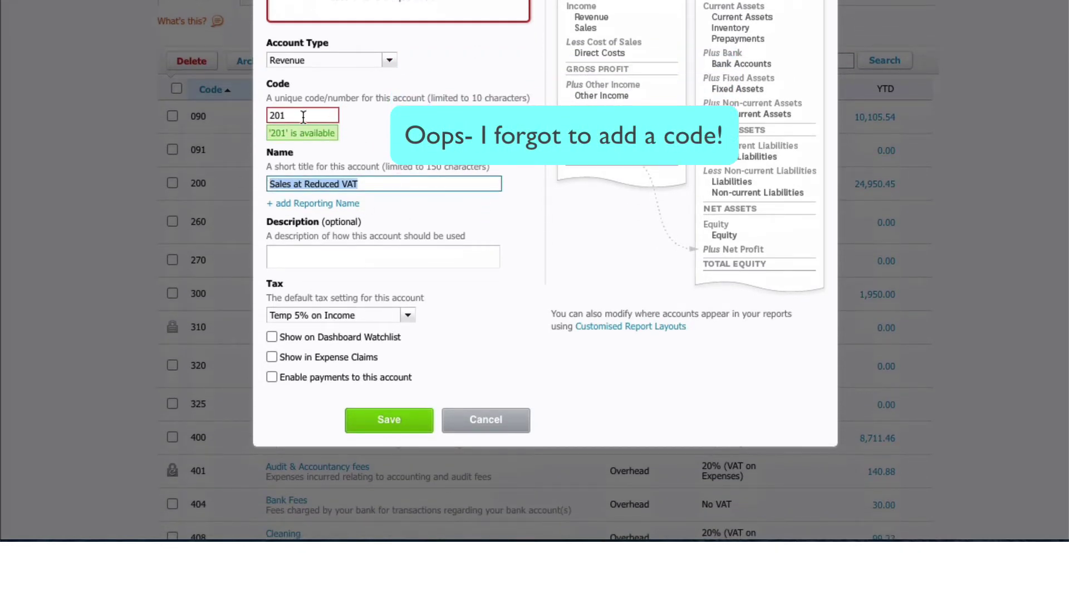
pyautogui.click(389, 426)
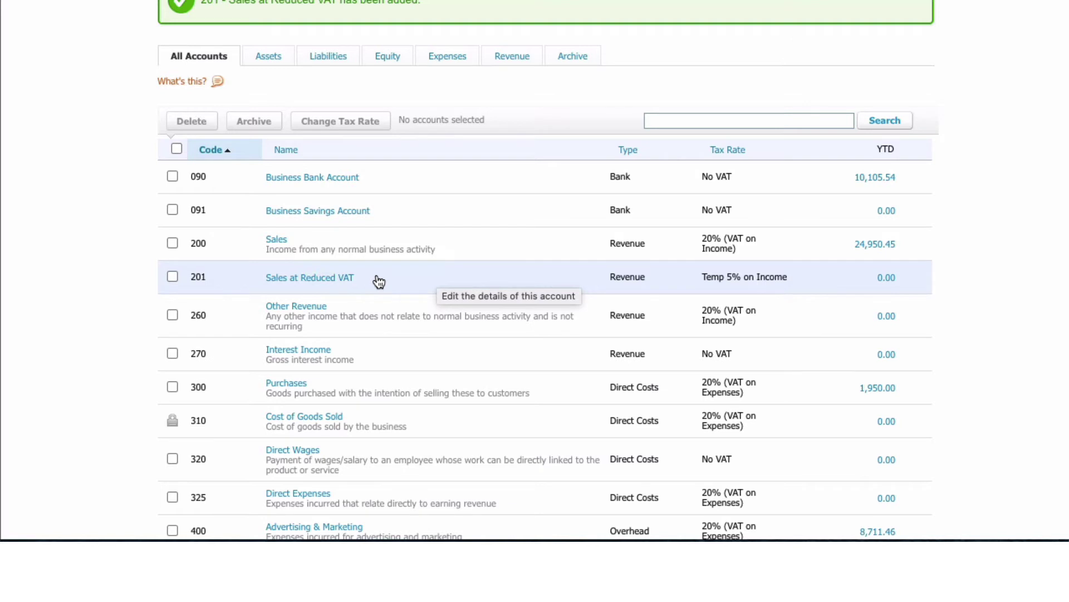
# Scroll the chart of accounts to confirm account 201 with the Temp 5% on Income rate
pyautogui.scroll(4, 379, 281)
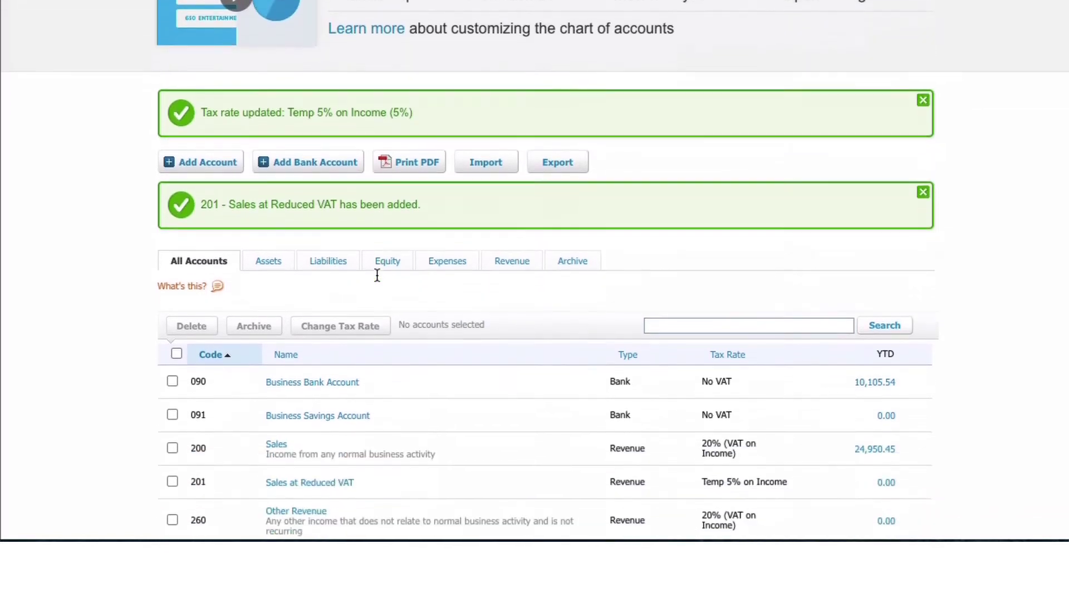
pyautogui.scroll(-3, 378, 277)
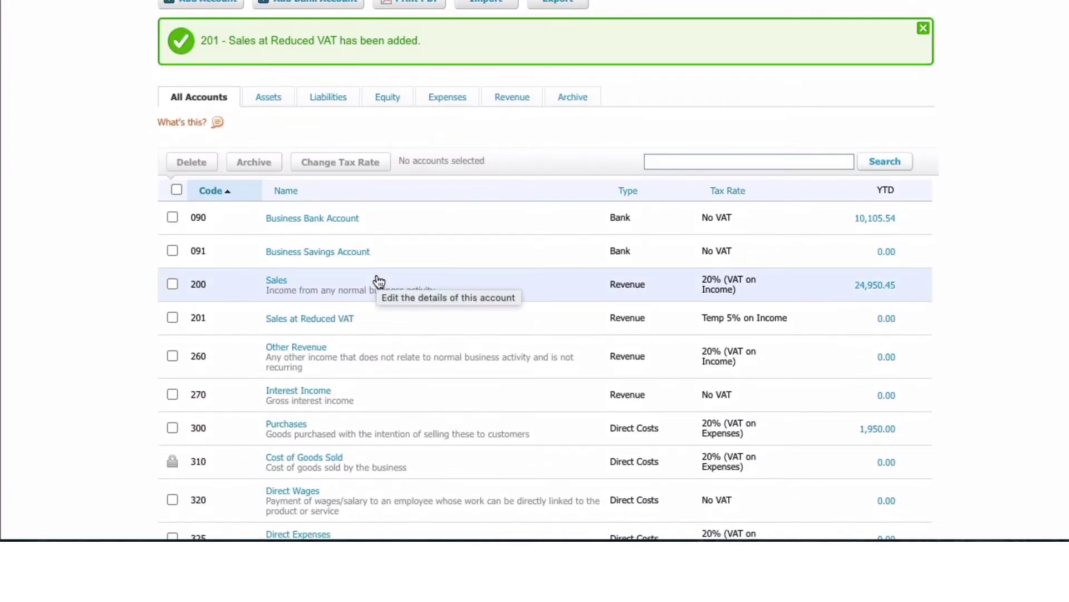
pyautogui.scroll(7, 378, 281)
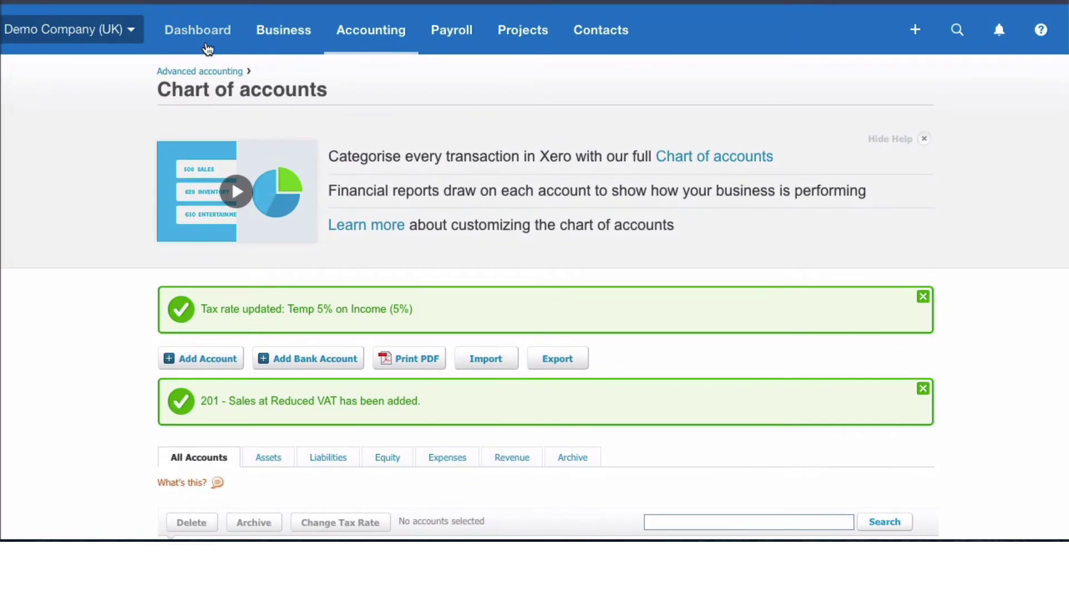
# Go from the dashboard to the bank account's lines awaiting reconciliation
pyautogui.click(207, 32)
pyautogui.click(211, 335)
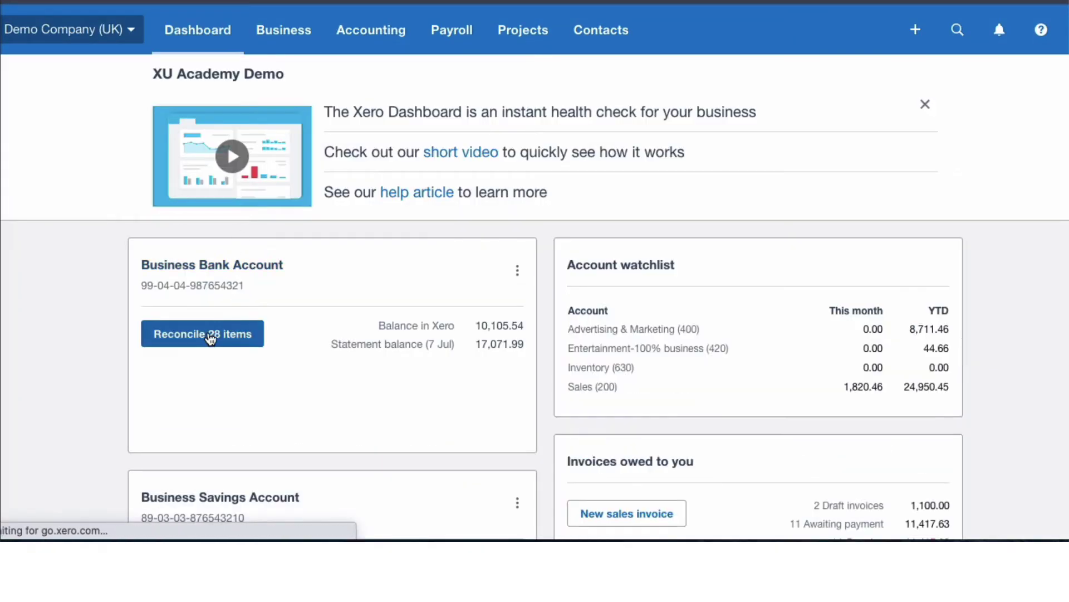
pyautogui.scroll(-3, 211, 337)
pyautogui.scroll(-6, 210, 337)
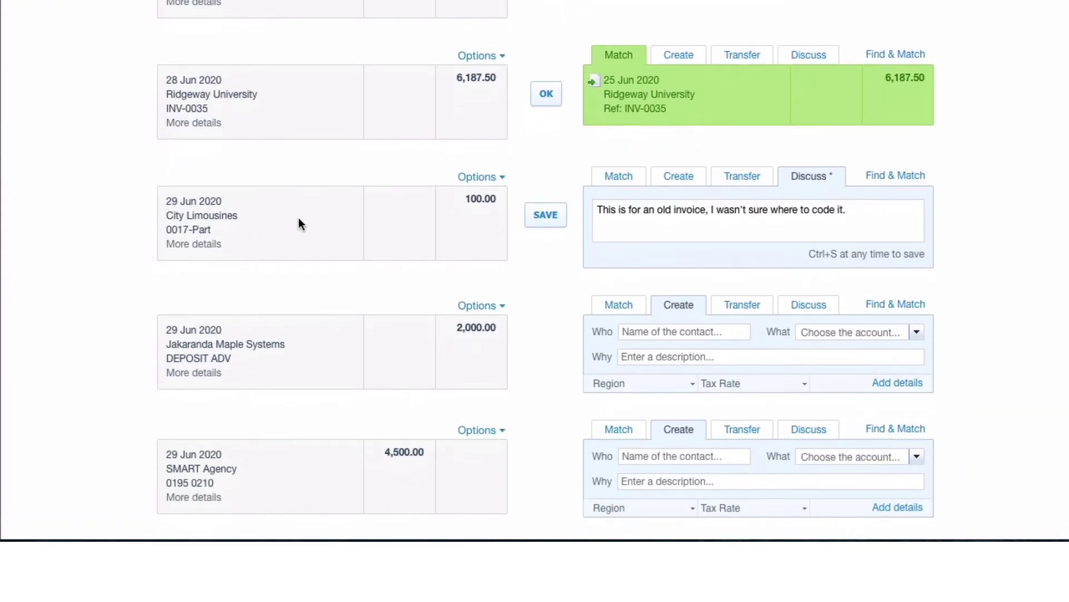
pyautogui.scroll(-2, 299, 262)
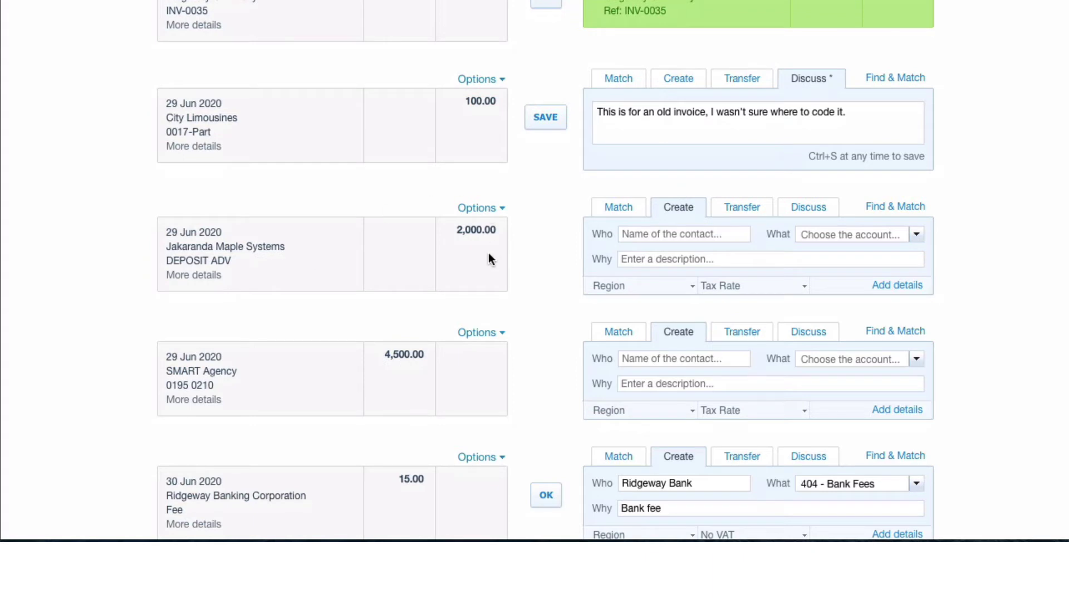
# Code the 2,000.00 deposit to new contact Jakaranda, account 201, with description 'Sales'
pyautogui.click(638, 234)
pyautogui.write('Jakaranda')
pyautogui.press('Tab')
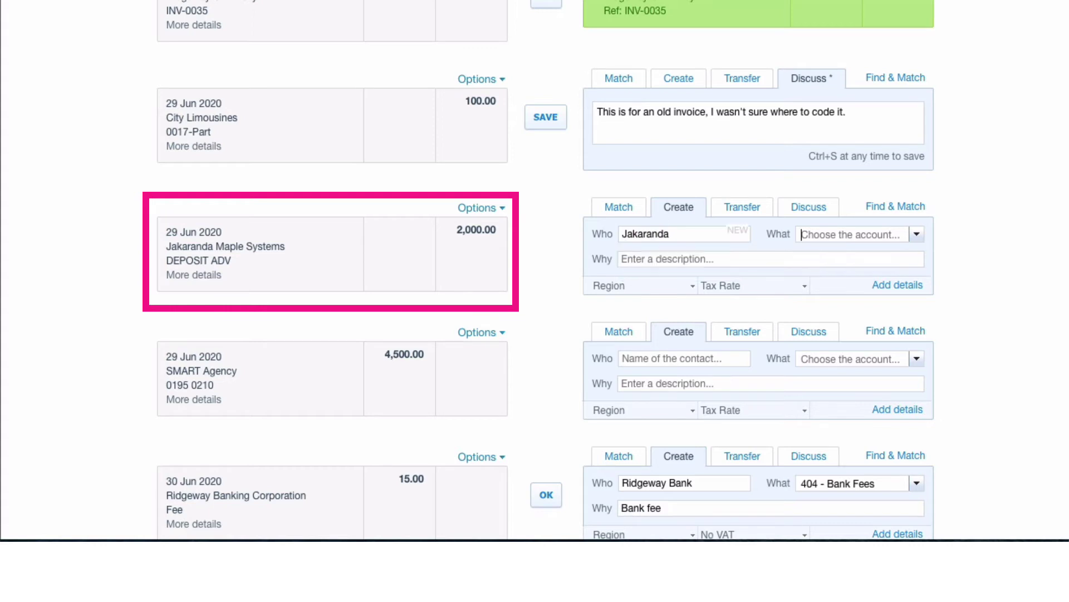
pyautogui.write('2')
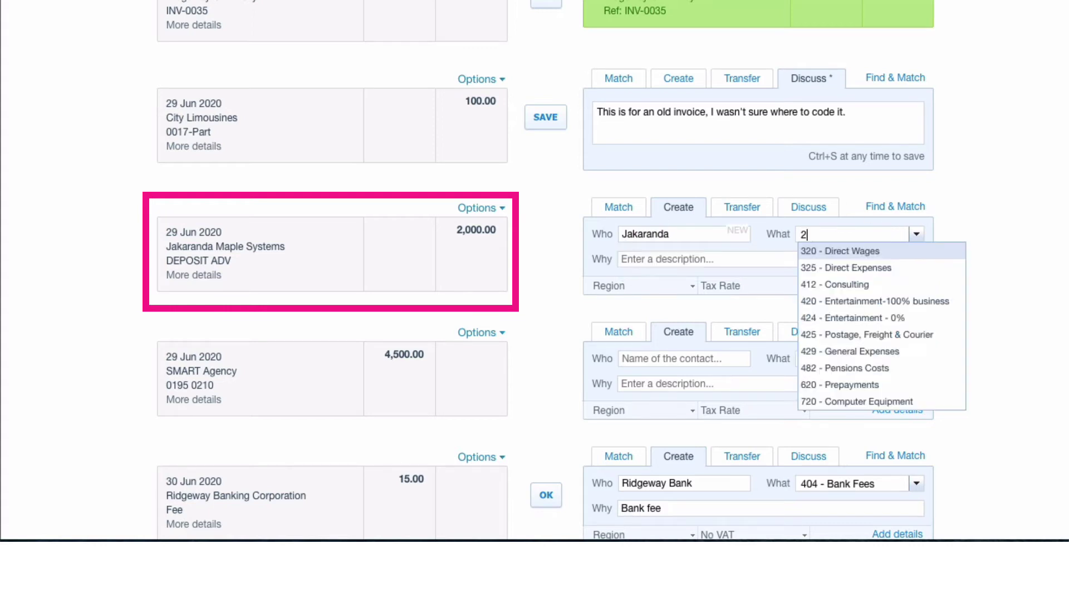
pyautogui.write('01')
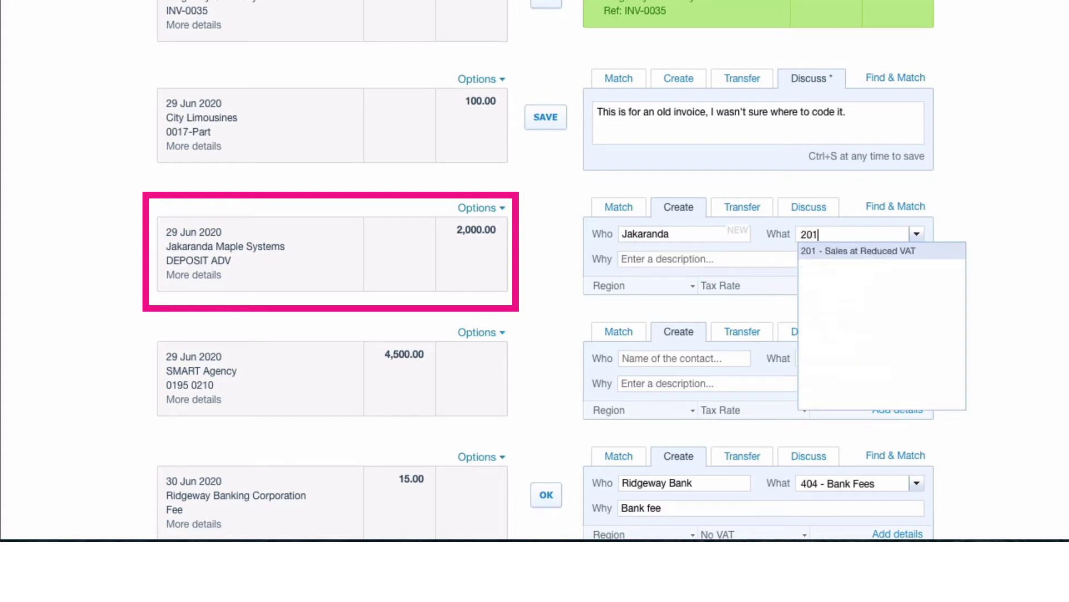
pyautogui.click(862, 250)
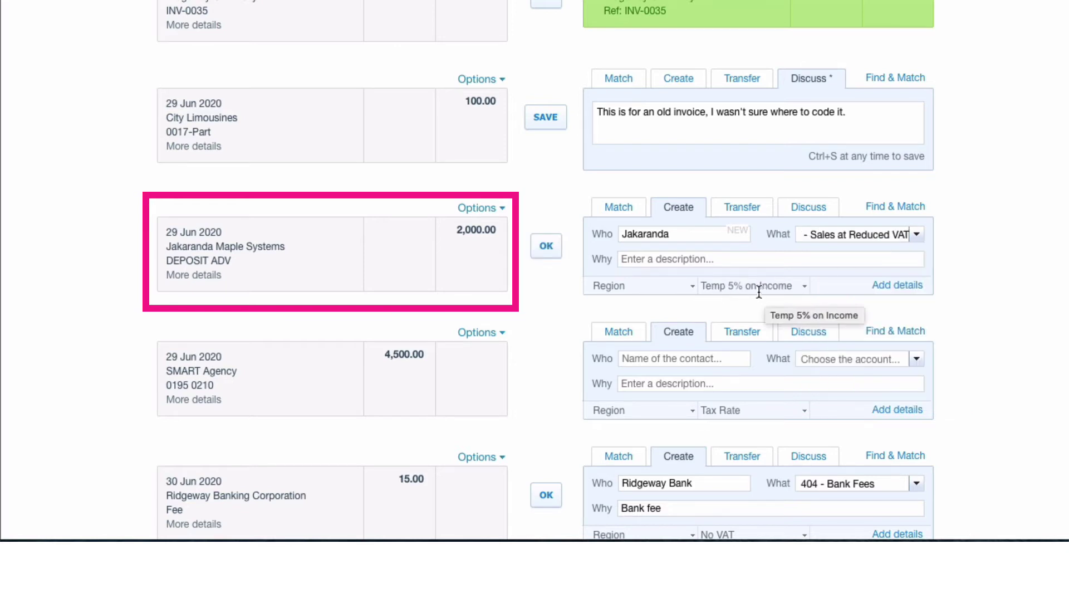
pyautogui.click(652, 261)
pyautogui.write('Sales')
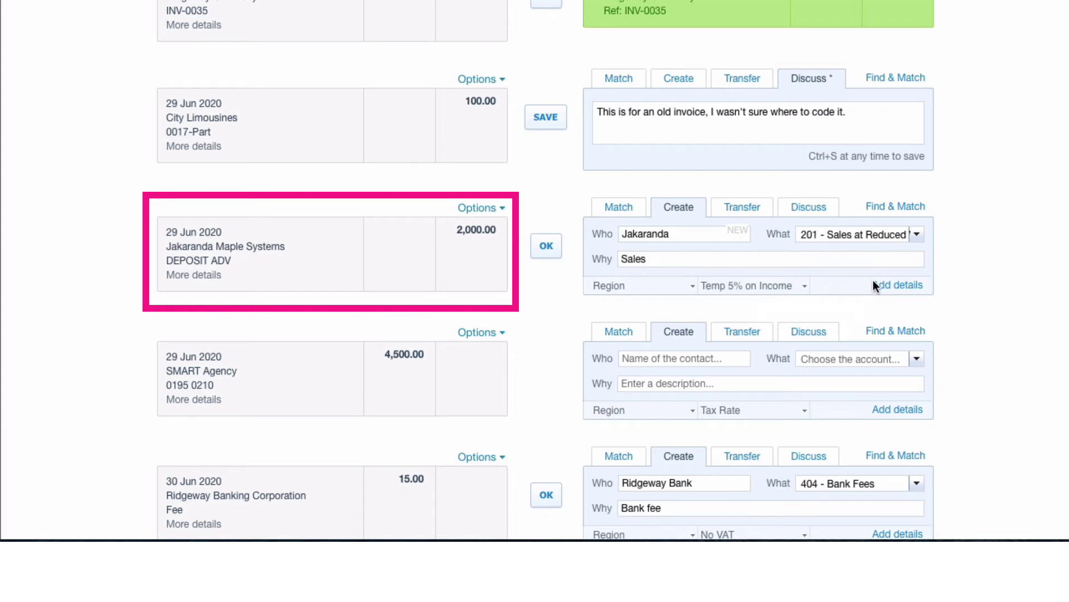
# Expand the deposit into full transaction details and save it
pyautogui.click(884, 284)
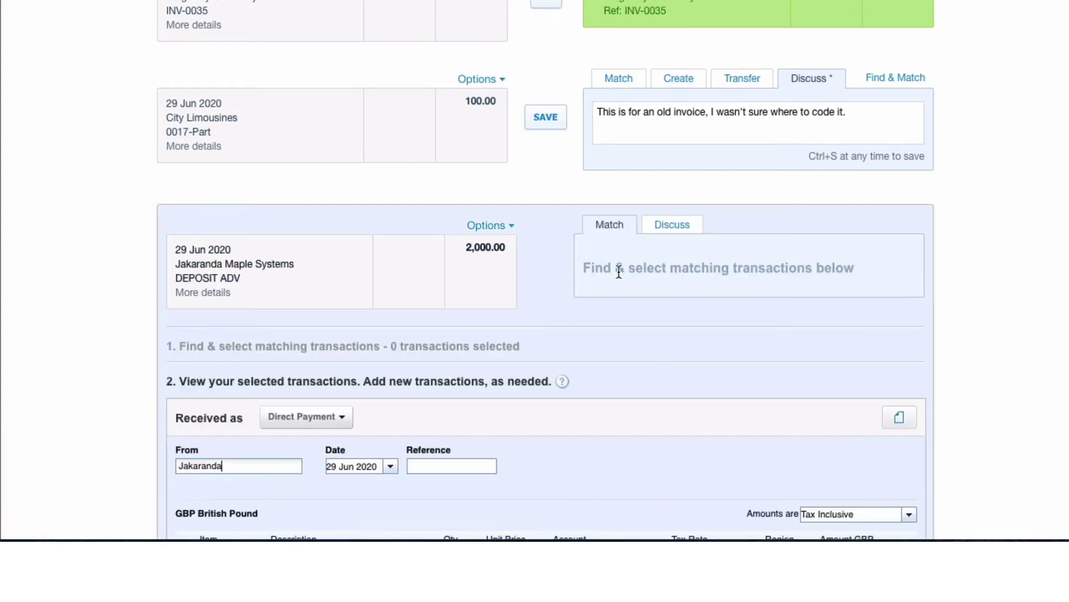
pyautogui.scroll(-8, 618, 273)
pyautogui.scroll(-1, 618, 276)
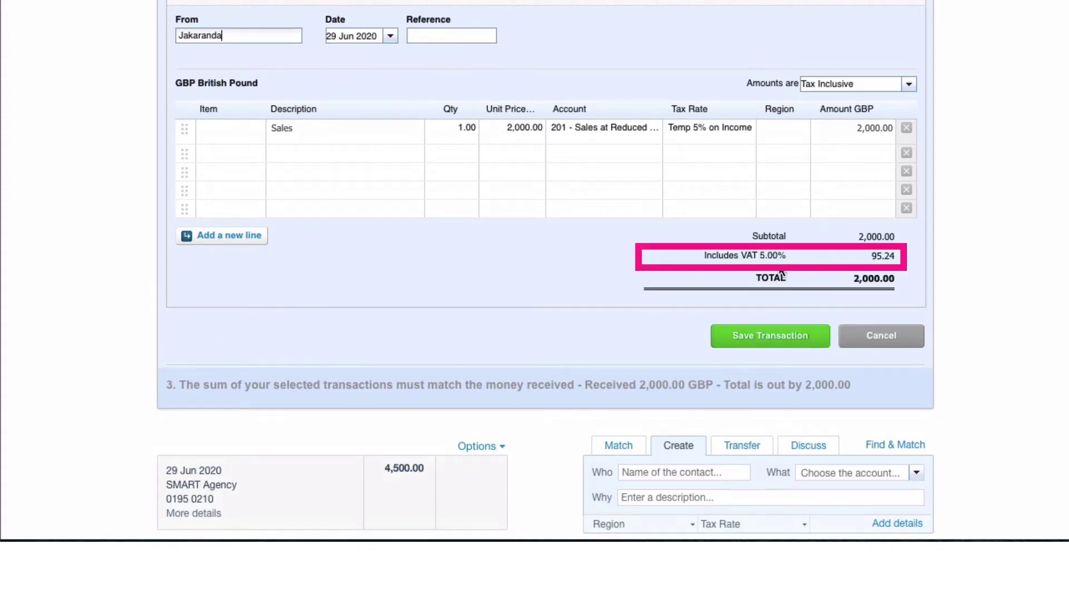
pyautogui.scroll(-1, 781, 273)
pyautogui.click(767, 285)
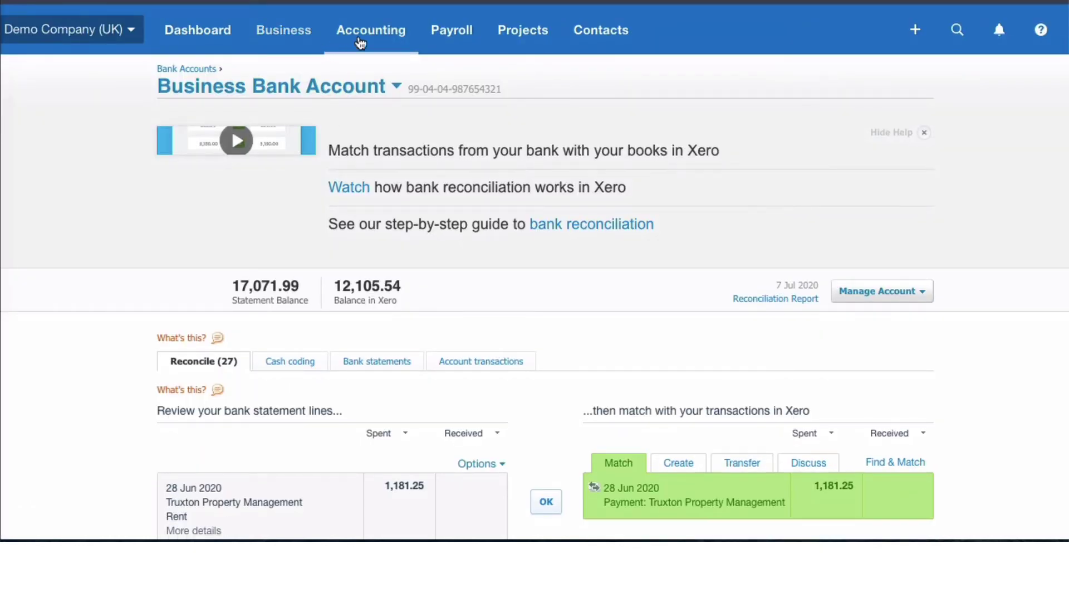
# Start invoice INV-0043 to ABC Furniture with a 'Sales of food' line, quantity 1 at 200.00
pyautogui.click(915, 30)
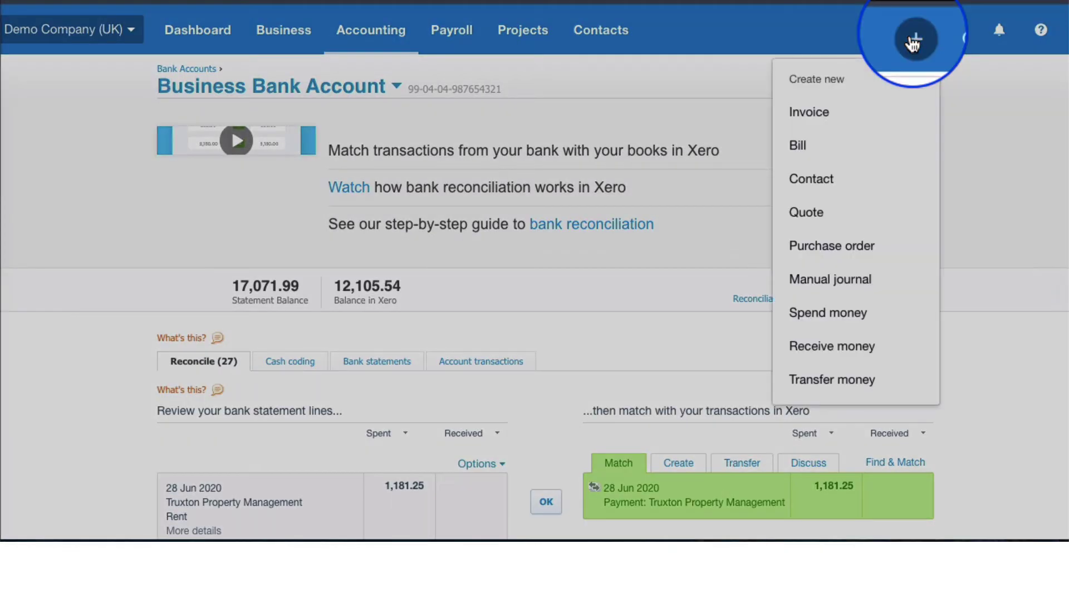
pyautogui.click(808, 113)
pyautogui.write('ab')
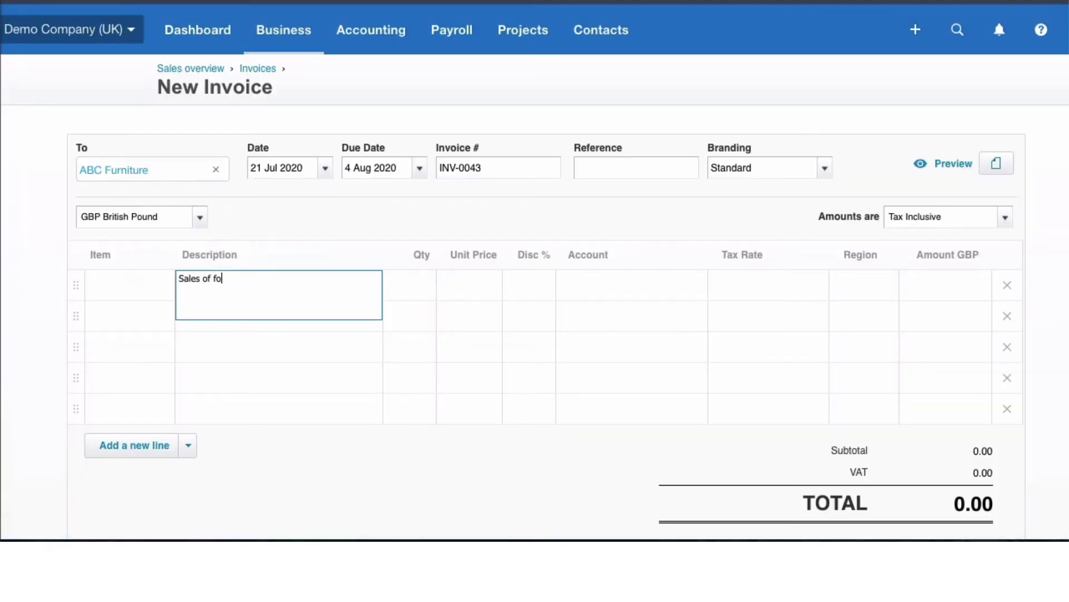
pyautogui.write('od')
pyautogui.click(409, 284)
pyautogui.write('1')
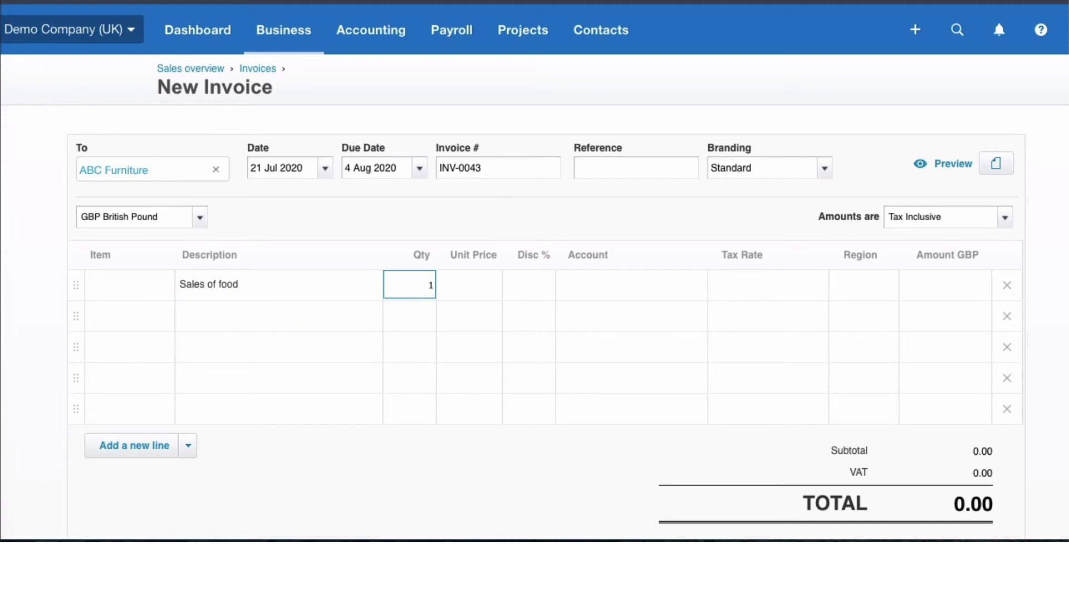
pyautogui.press('Tab')
pyautogui.write('200')
pyautogui.press('Tab')
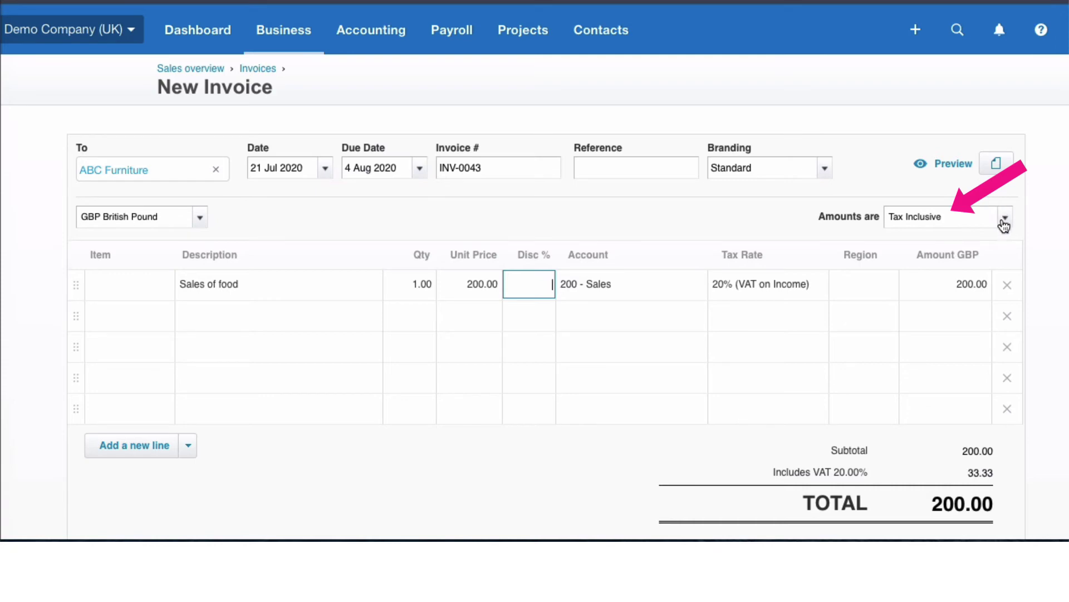
pyautogui.click(634, 287)
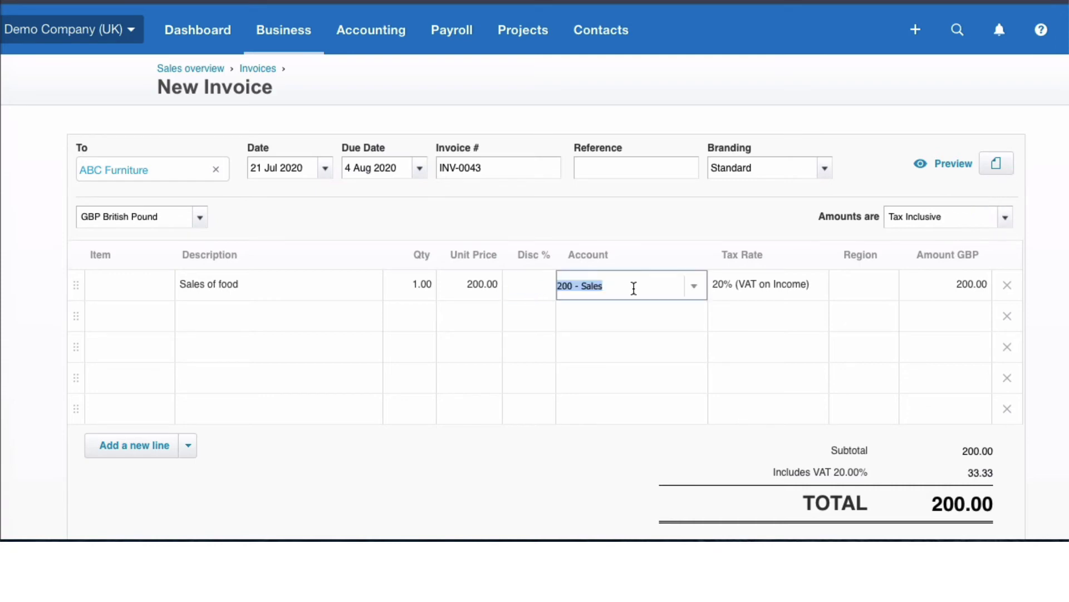
# Code the line to 201 Sales at Reduced VAT and set amounts to Tax Exclusive
pyautogui.click(695, 288)
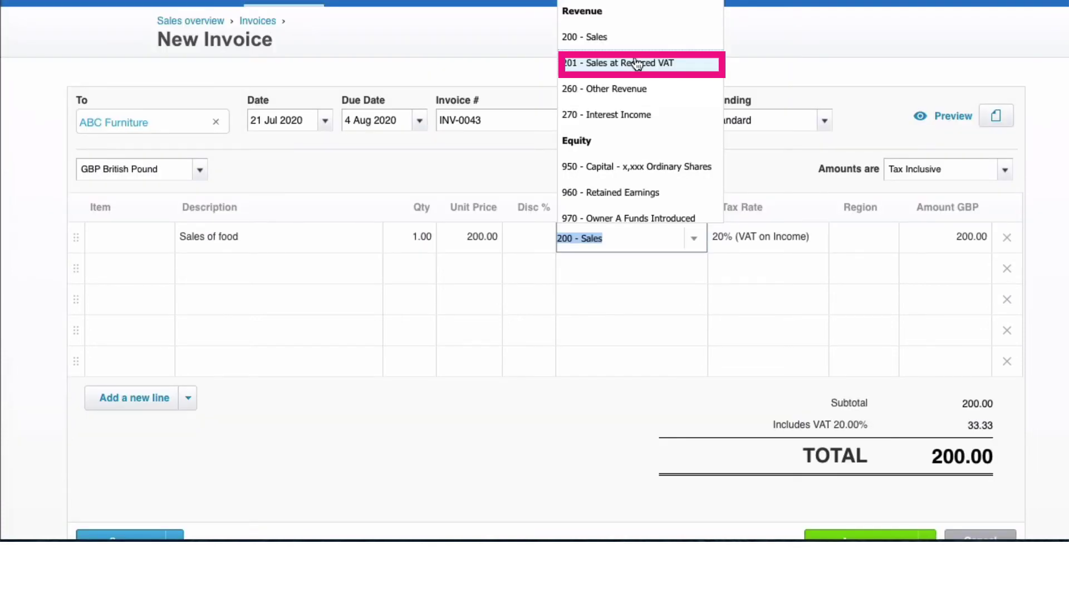
pyautogui.click(637, 63)
pyautogui.scroll(-1, 606, 255)
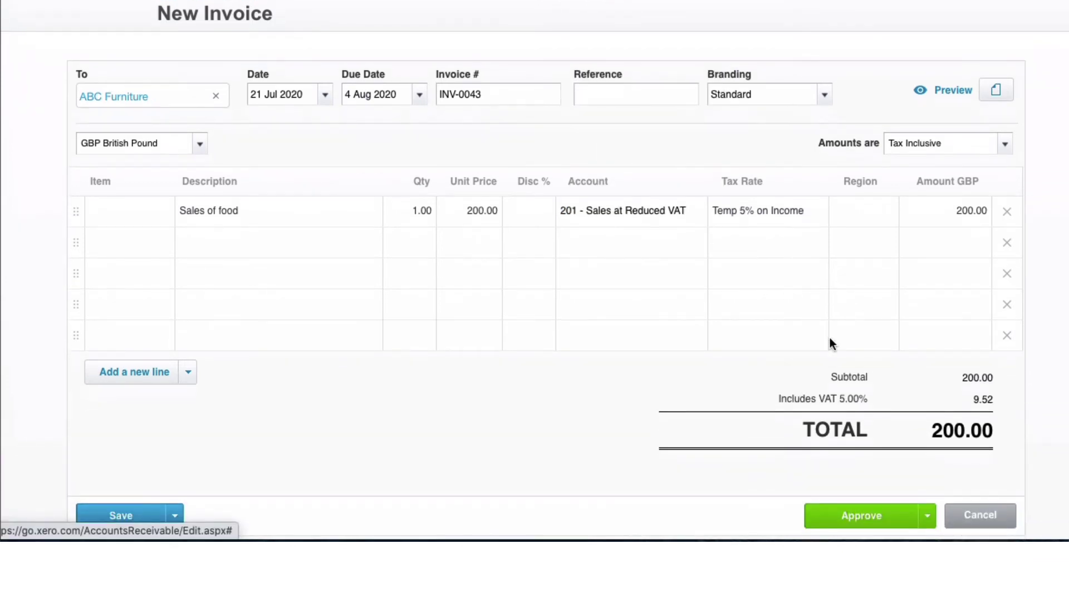
pyautogui.click(1005, 147)
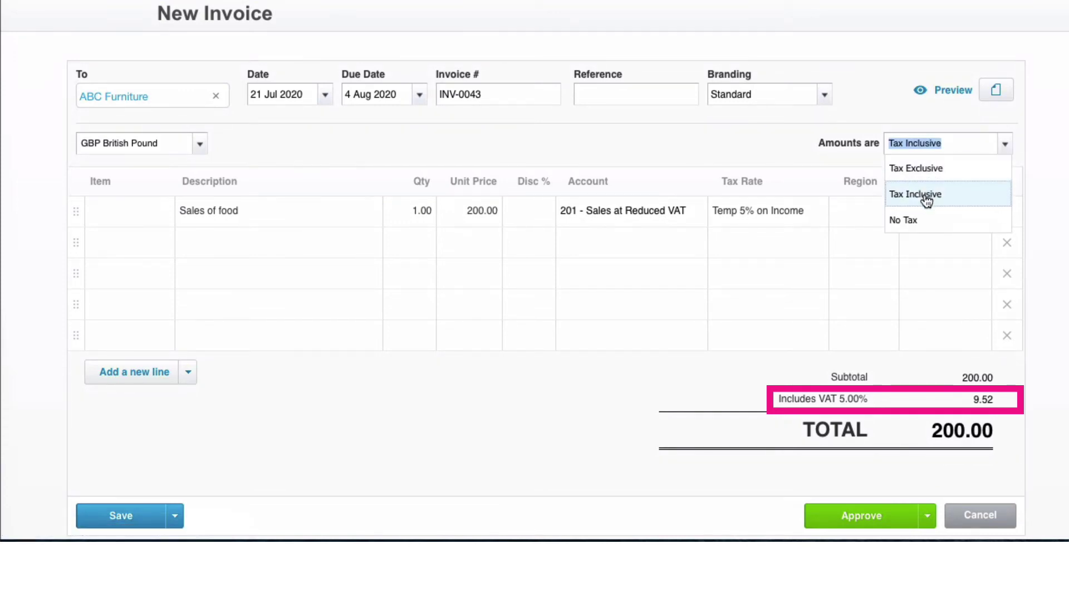
pyautogui.click(923, 168)
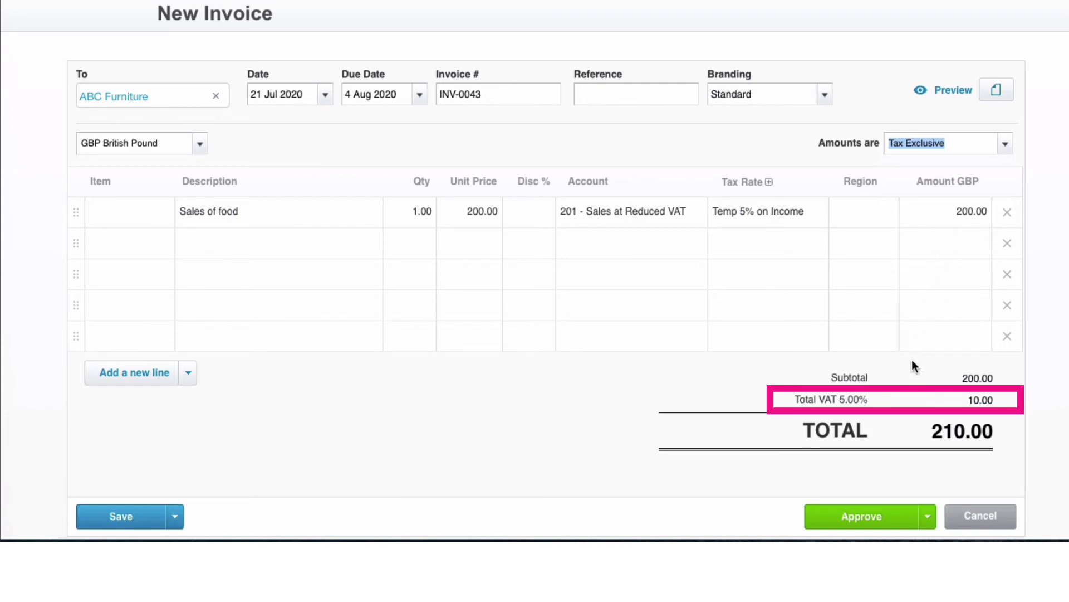
pyautogui.scroll(-1, 893, 402)
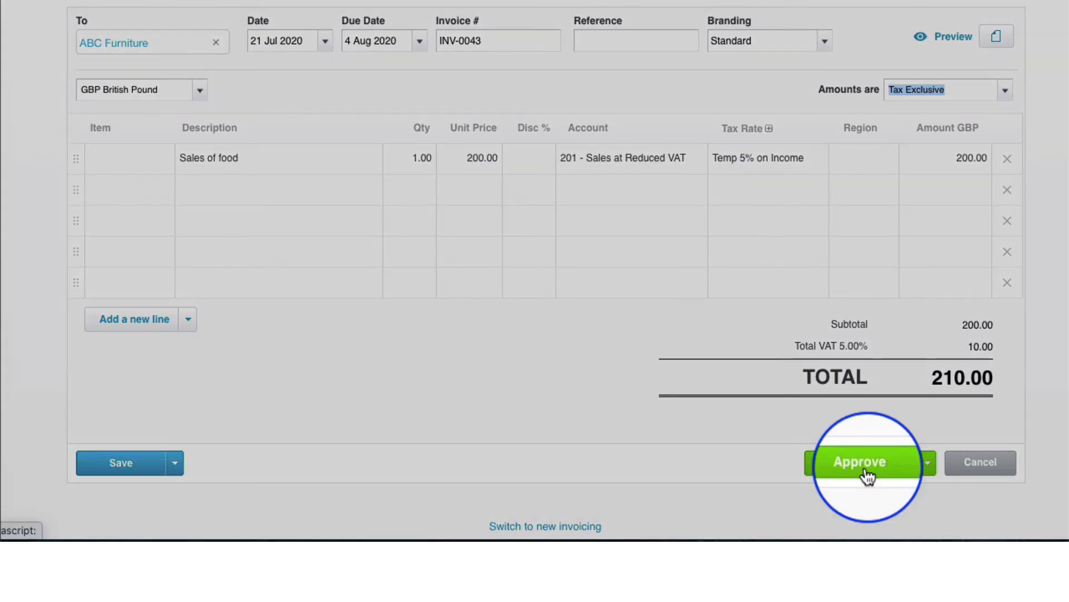
# Approve the 210.00 invoice, then review Tax rates showing Temp 5% on Income used by 1 account
pyautogui.click(868, 474)
pyautogui.click(370, 30)
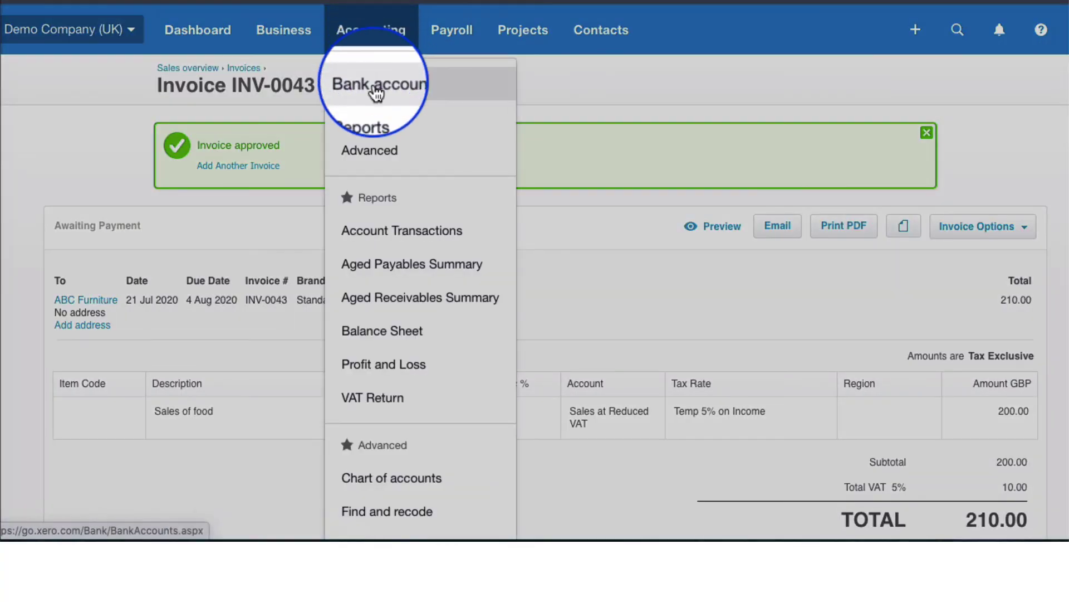
pyautogui.click(376, 146)
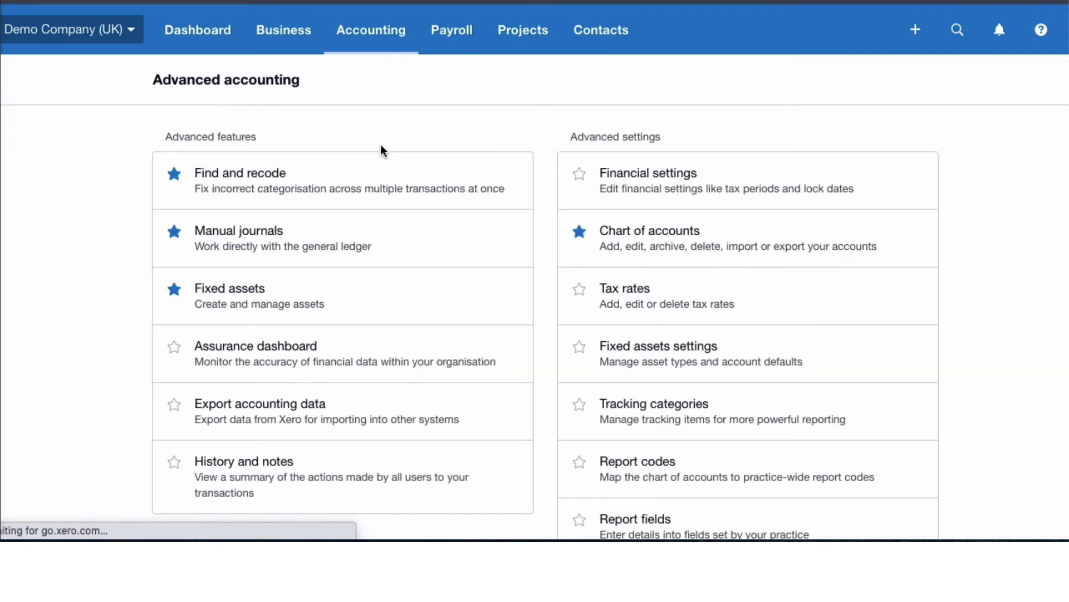
pyautogui.click(629, 290)
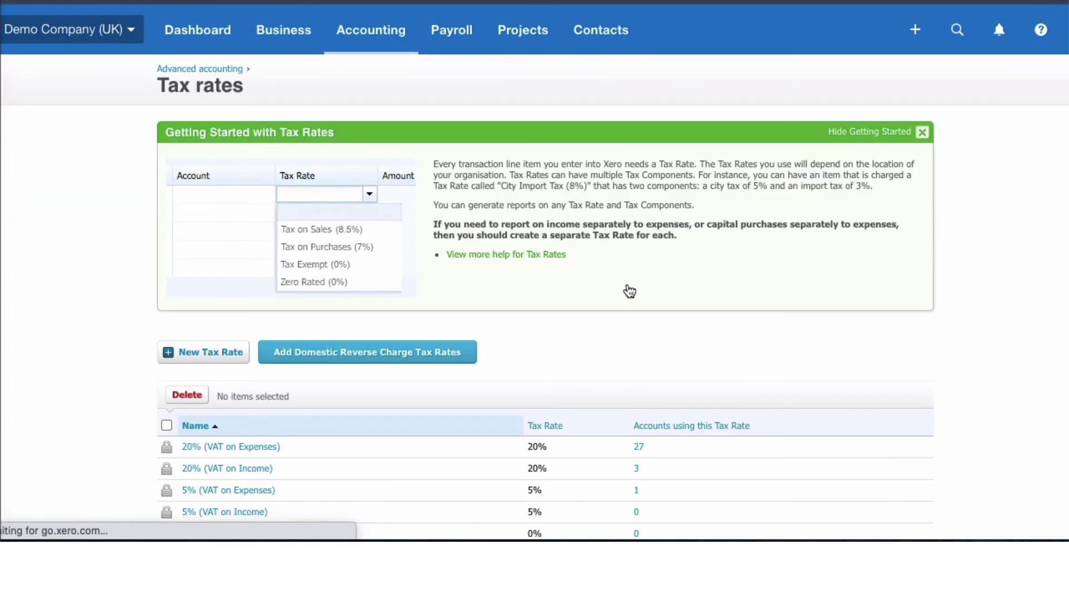
pyautogui.scroll(-1, 482, 304)
pyautogui.scroll(-4, 479, 302)
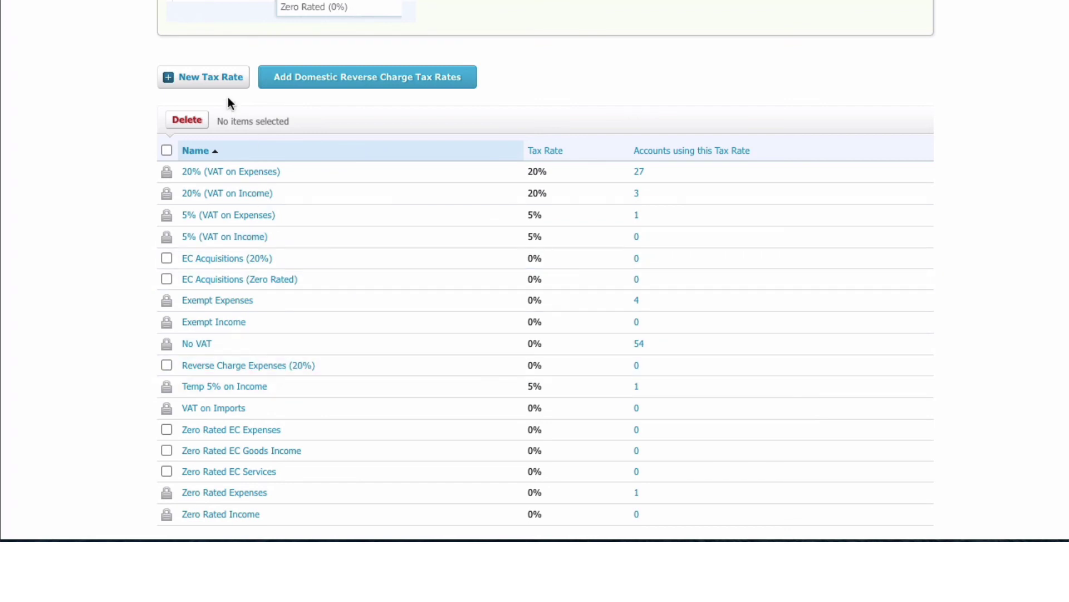
pyautogui.scroll(5, 432, 329)
# Reopen the chart of accounts to view 201 Sales at Reduced VAT at Temp 5% on Income
pyautogui.click(385, 39)
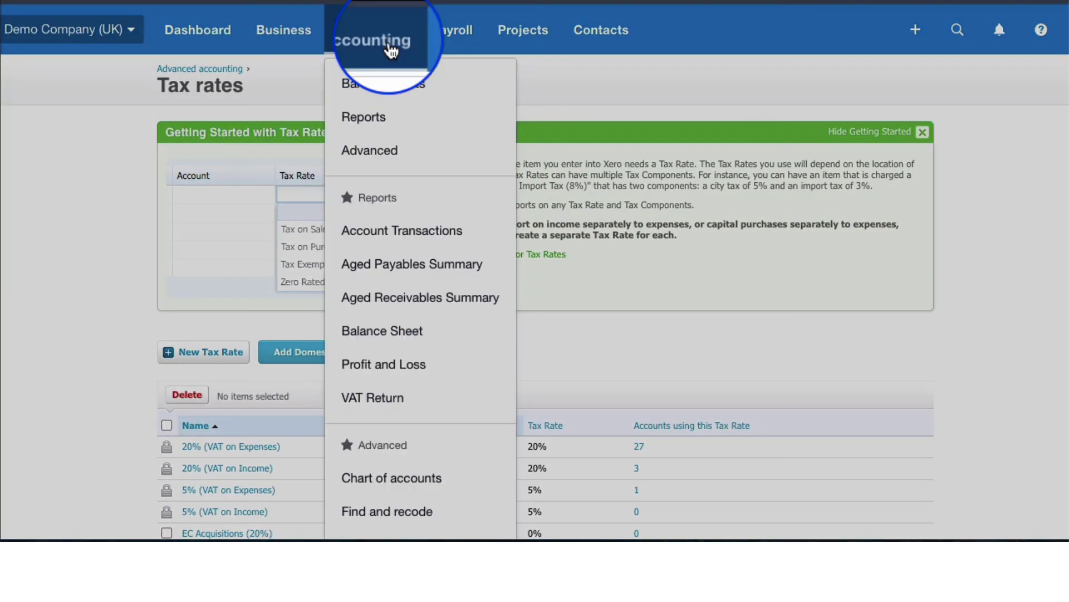
pyautogui.click(395, 479)
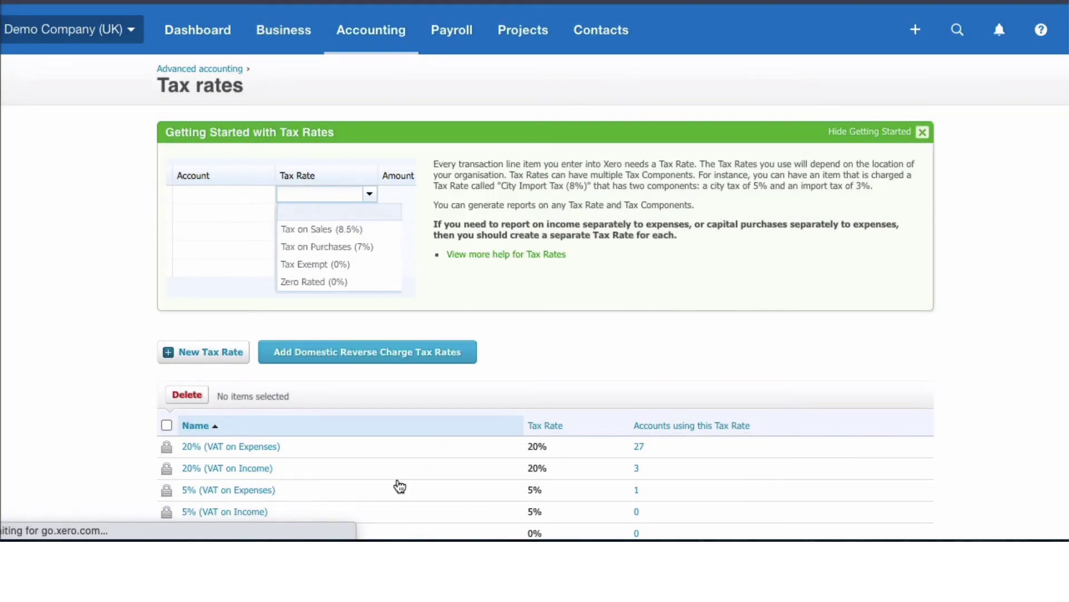
pyautogui.scroll(-4, 401, 484)
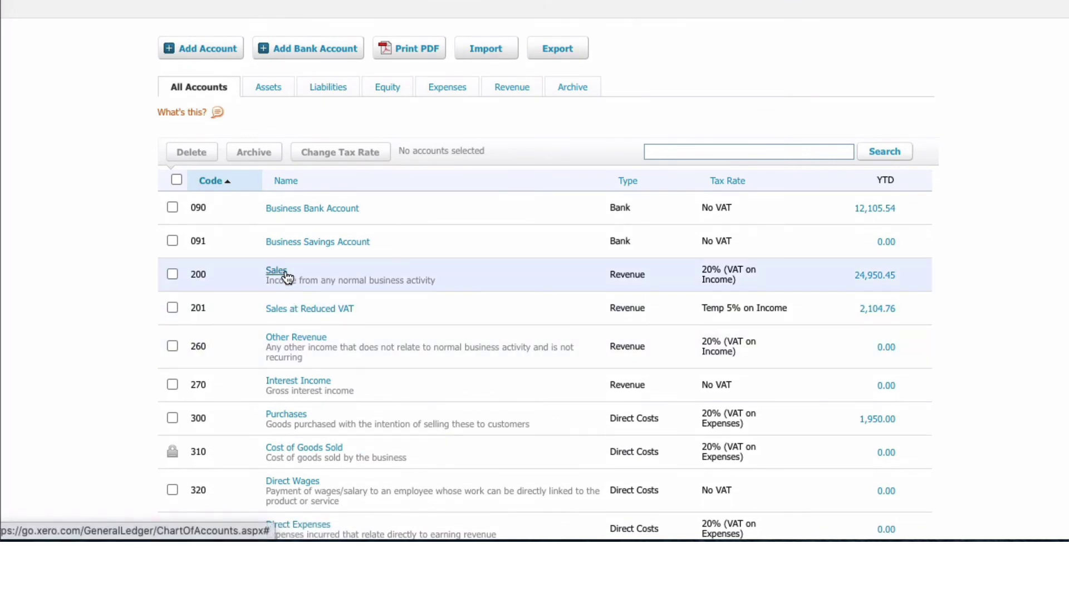